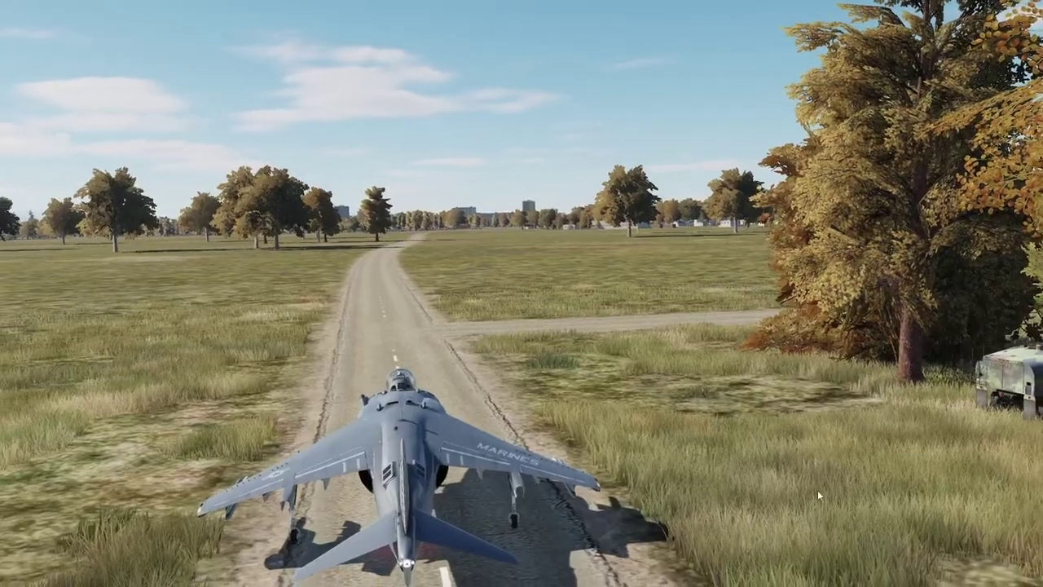
Quit the running mission and return from the debriefing to the mission editor
key("Escape")
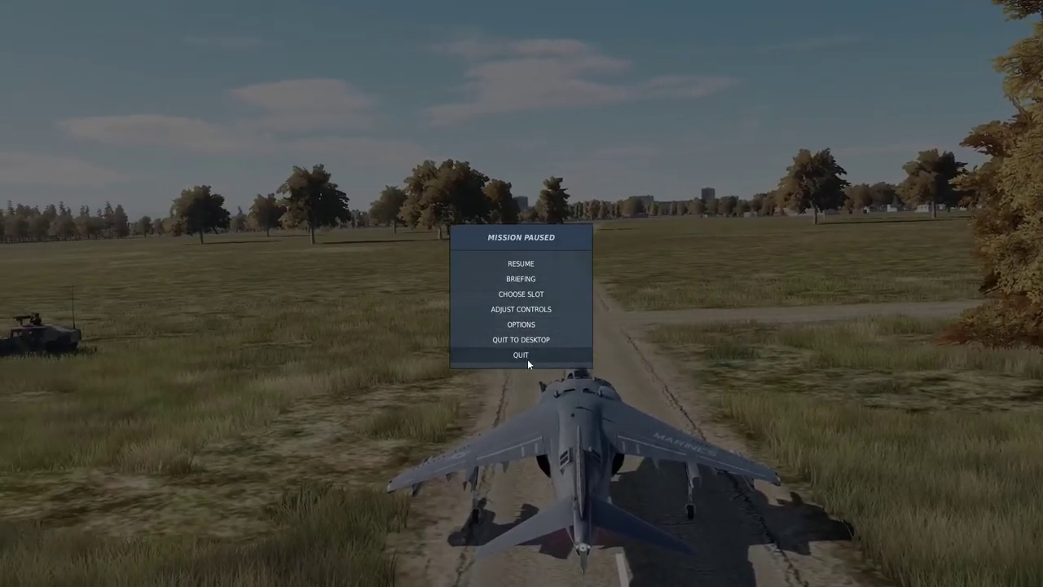
left_click(527, 359)
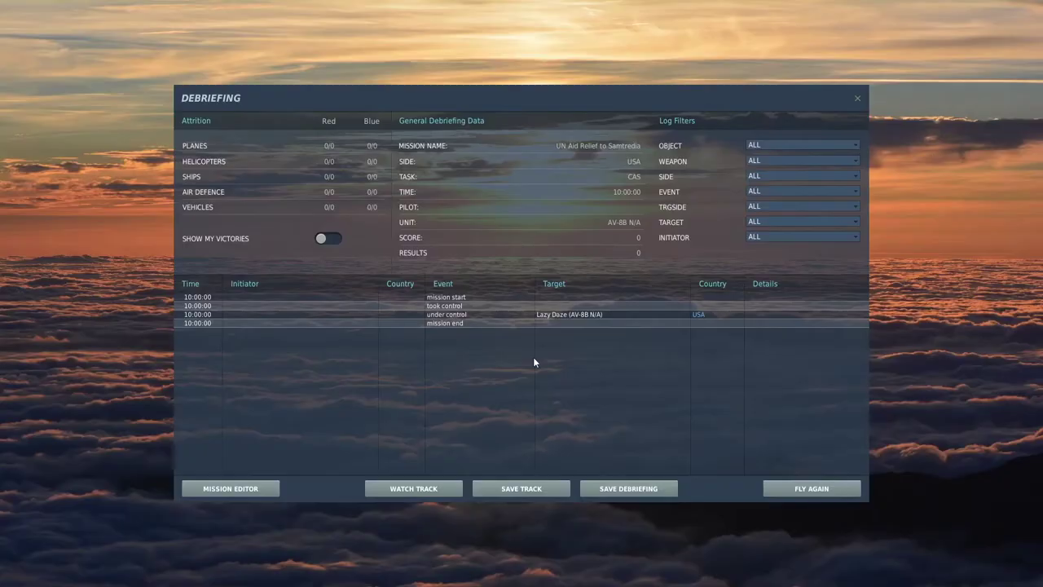
left_click(234, 489)
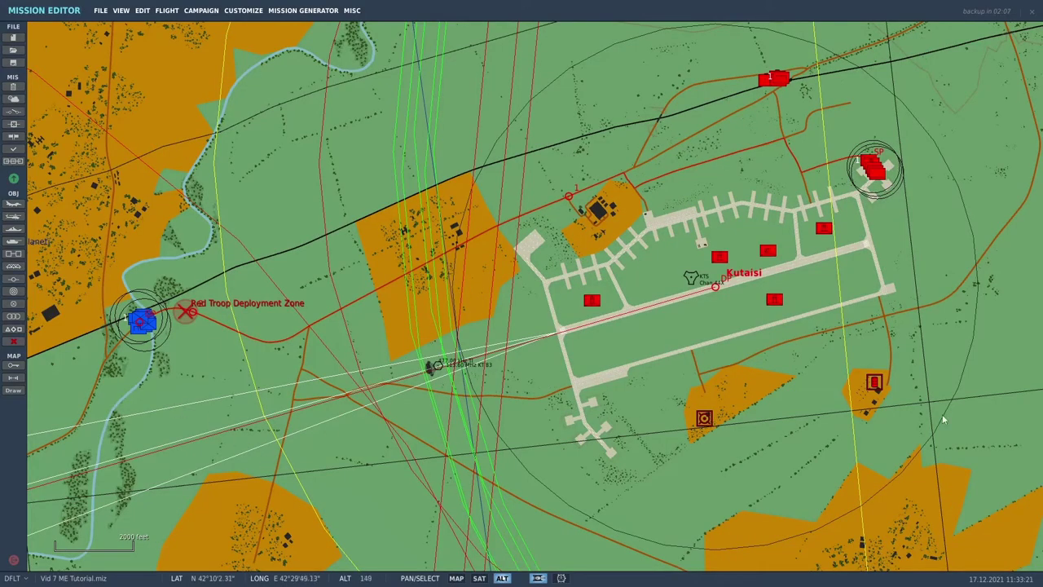
left_click(962, 378)
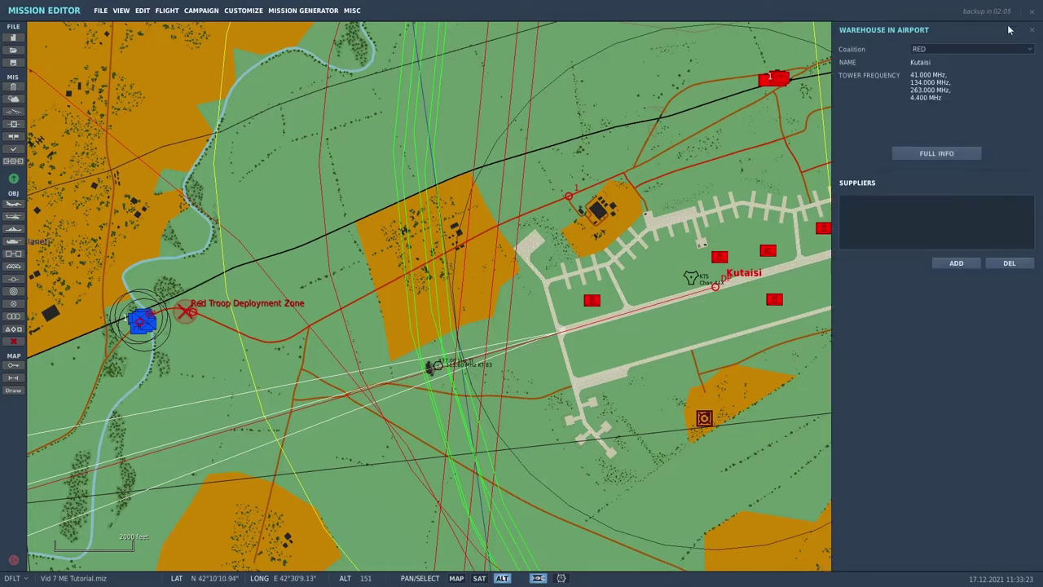
left_click(1032, 30)
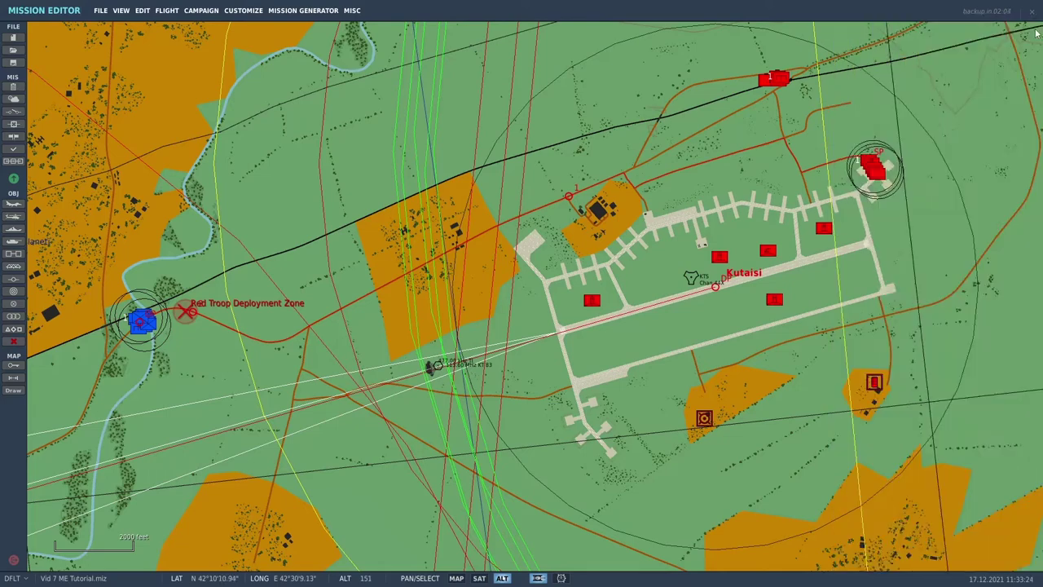
Open the mission's triggers and examine the cockpit parameter condition of the first "Activate Mission 6 via Comm2" trigger
left_click(14, 113)
scroll(526, 152, "down", 5)
scroll(519, 160, "down", 1)
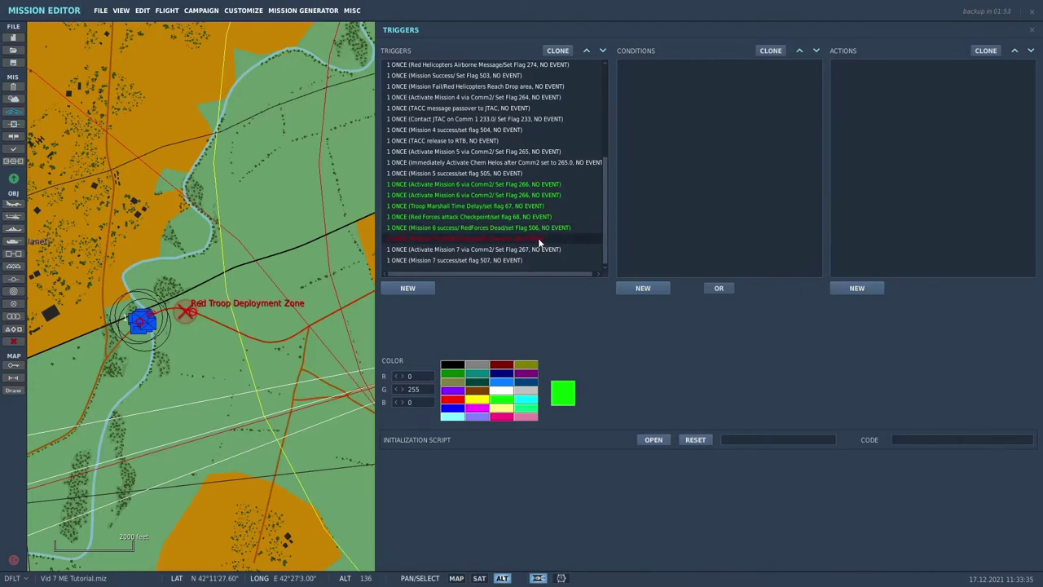
left_click(537, 186)
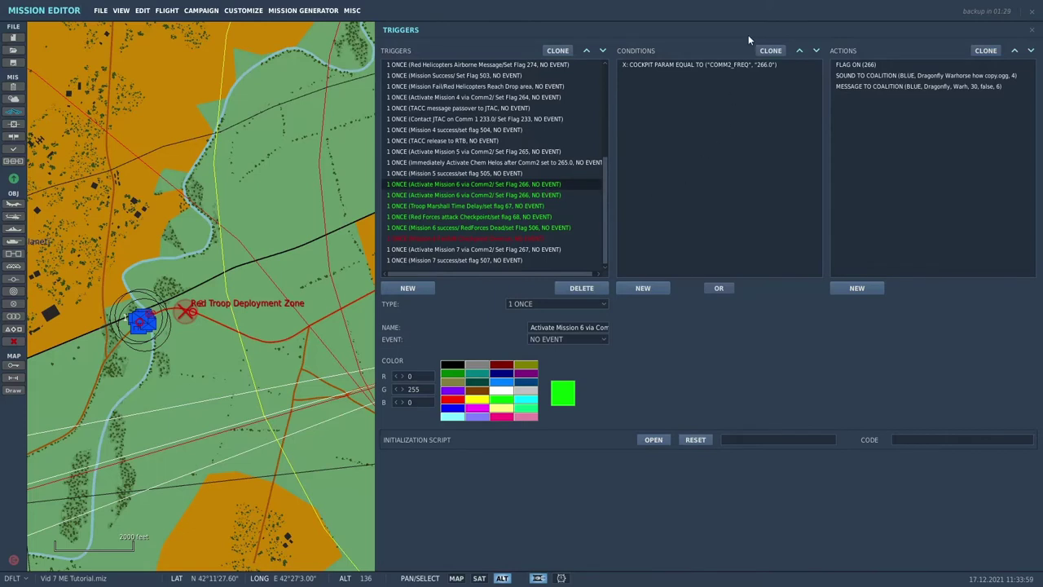
left_click(727, 66)
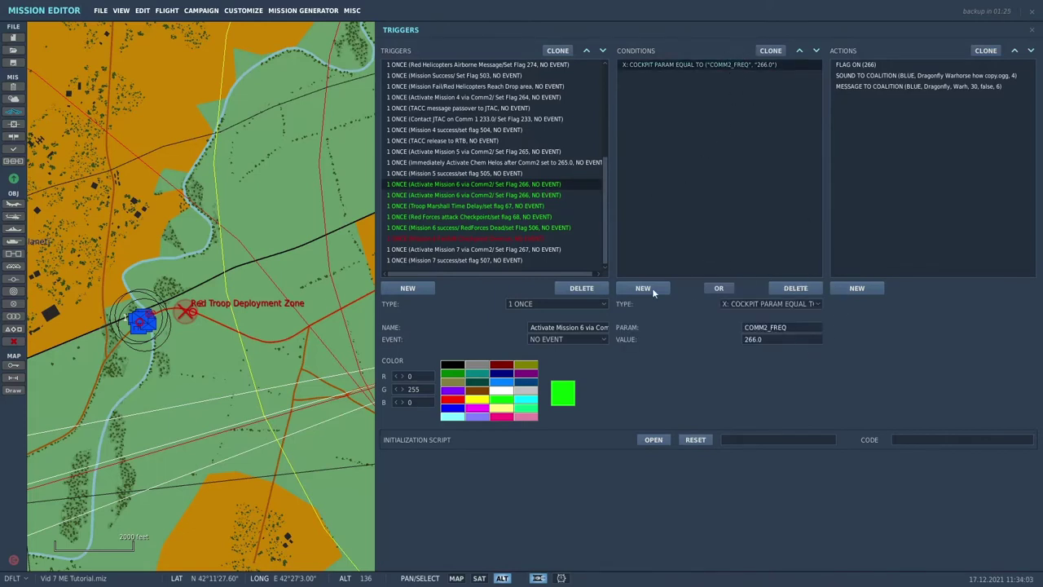
left_click(820, 305)
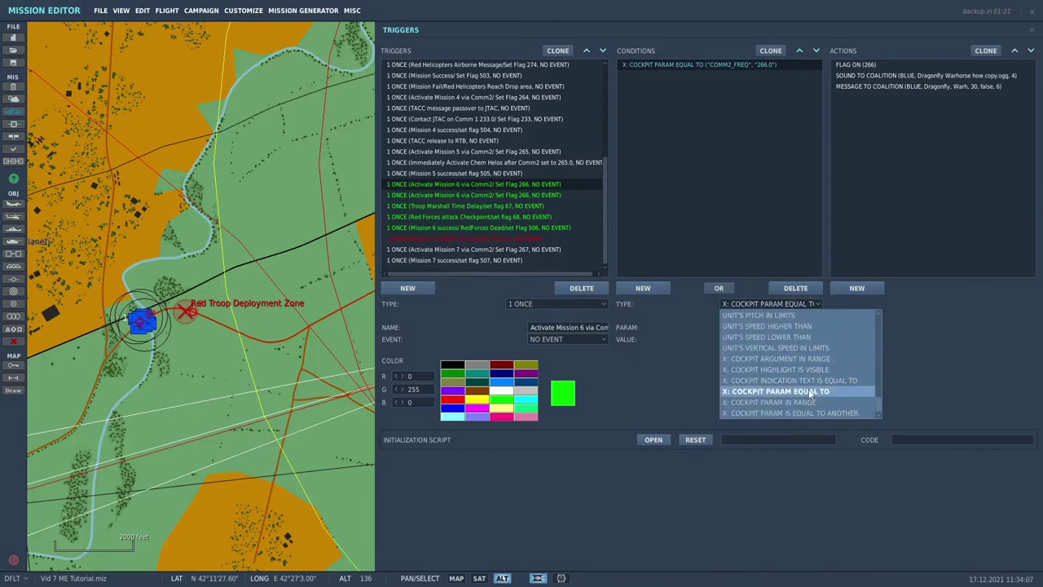
left_click(856, 392)
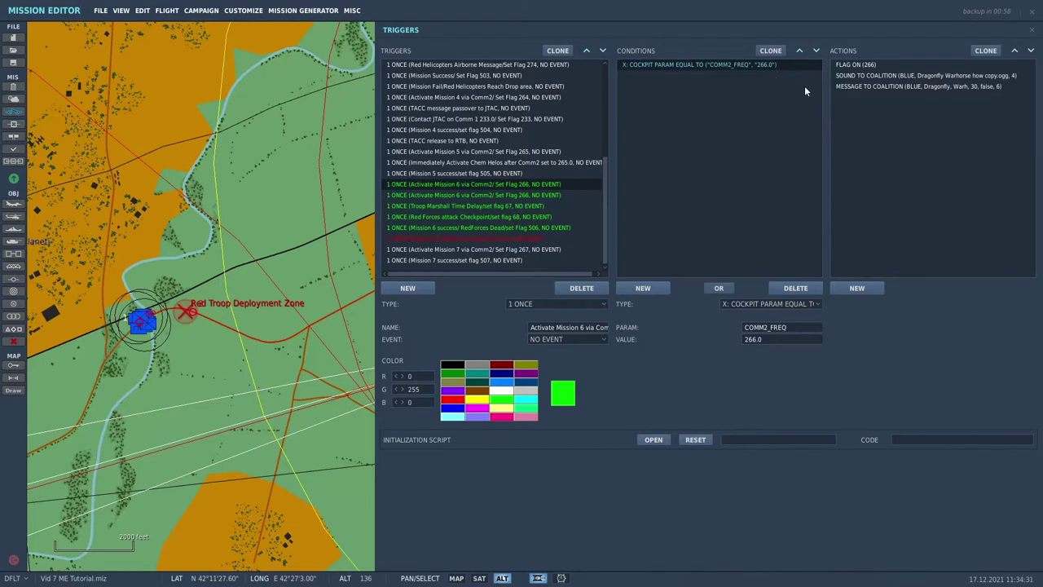
Review the trigger's flag action and its sound-to-coalition action, and play the assigned sound file
left_click(873, 65)
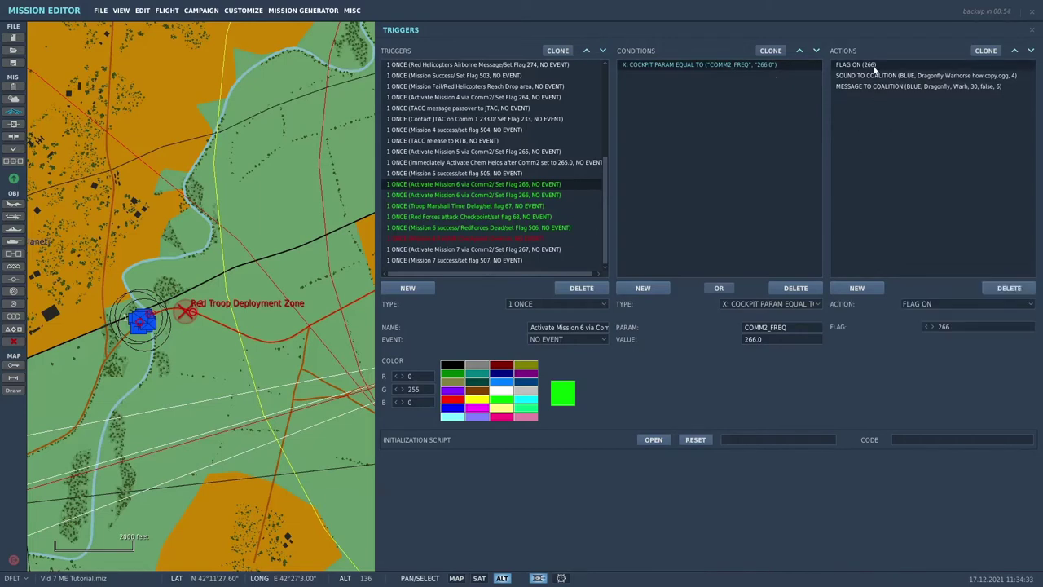
left_click(1032, 305)
left_click(1032, 304)
left_click(961, 75)
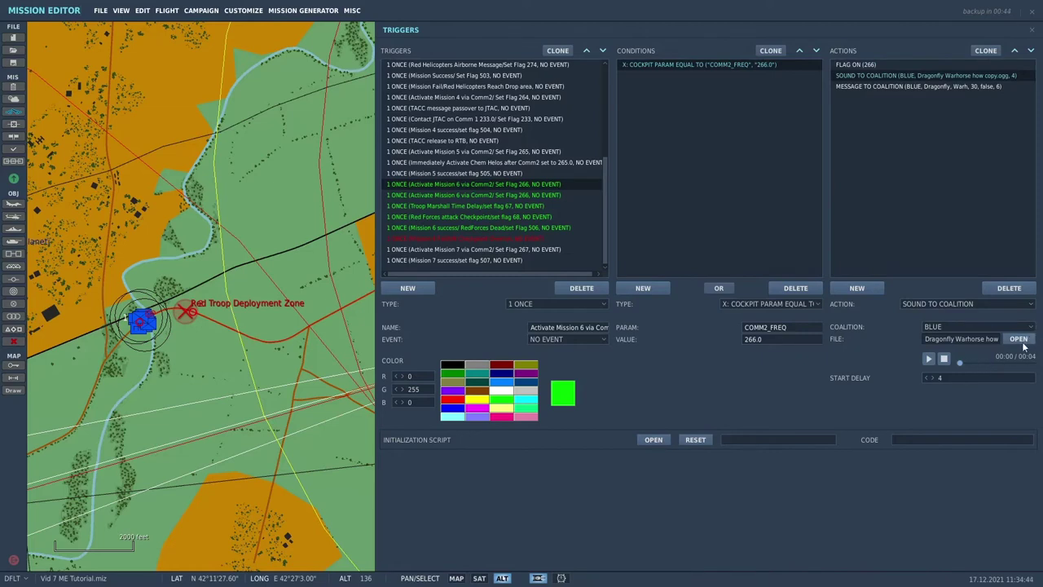
left_click(930, 359)
Read through the trigger's message-to-coalition text and set its display time to 60 seconds
left_click(942, 84)
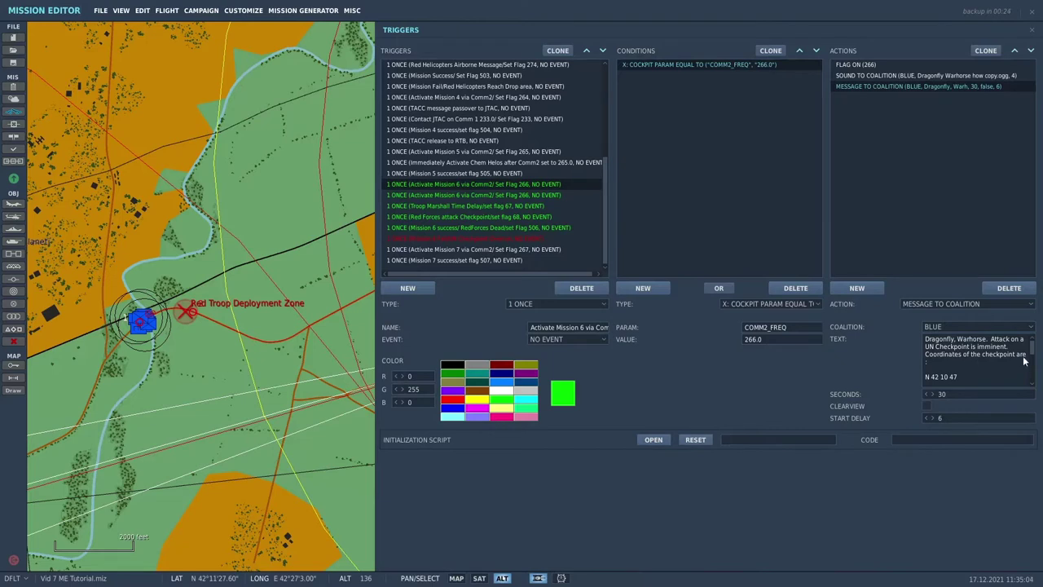
scroll(1020, 366, "down", 1)
scroll(1019, 366, "down", 1)
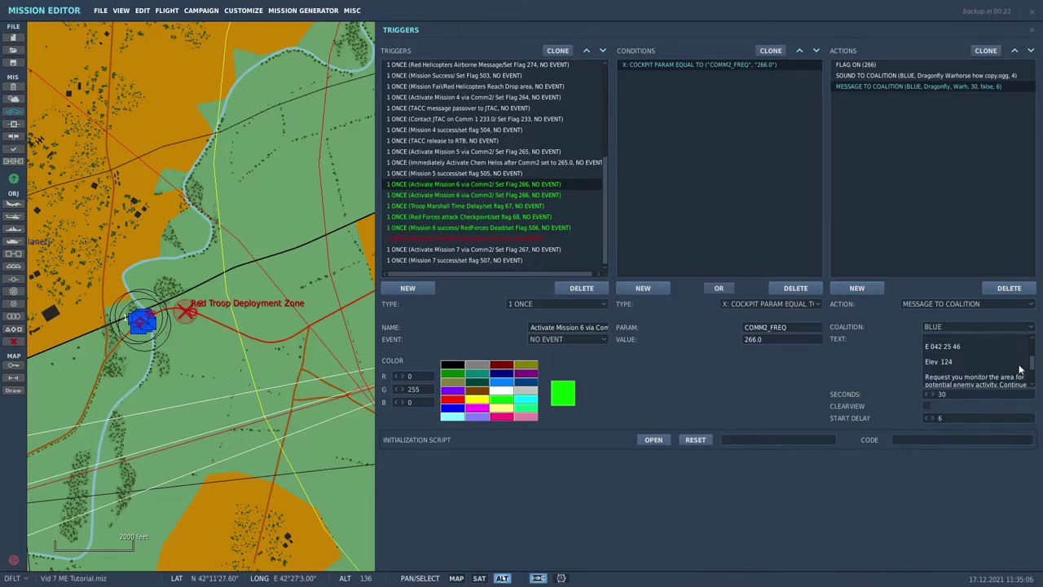
scroll(984, 371, "up", 1)
scroll(985, 371, "down", 1)
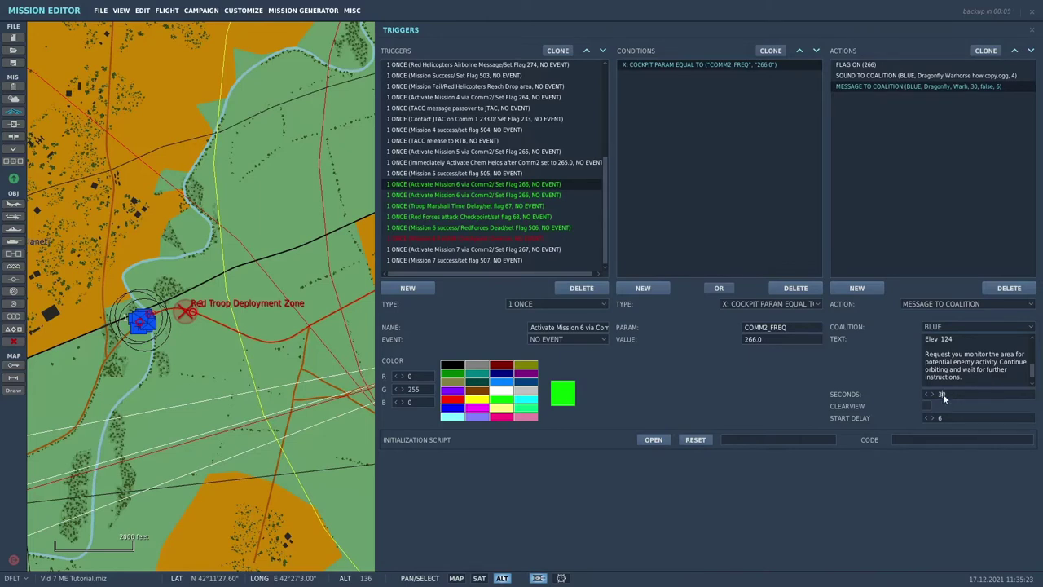
key("BackSpace")
type("6")
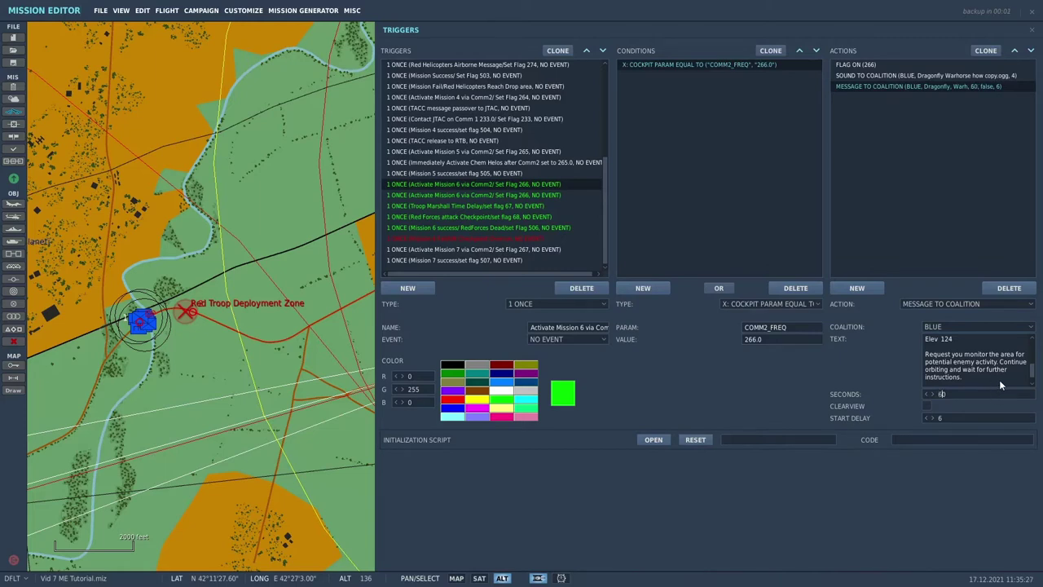
Rename the second Mission 6 activation trigger as "Message from TACC/ Set Flag 266"
left_click(534, 198)
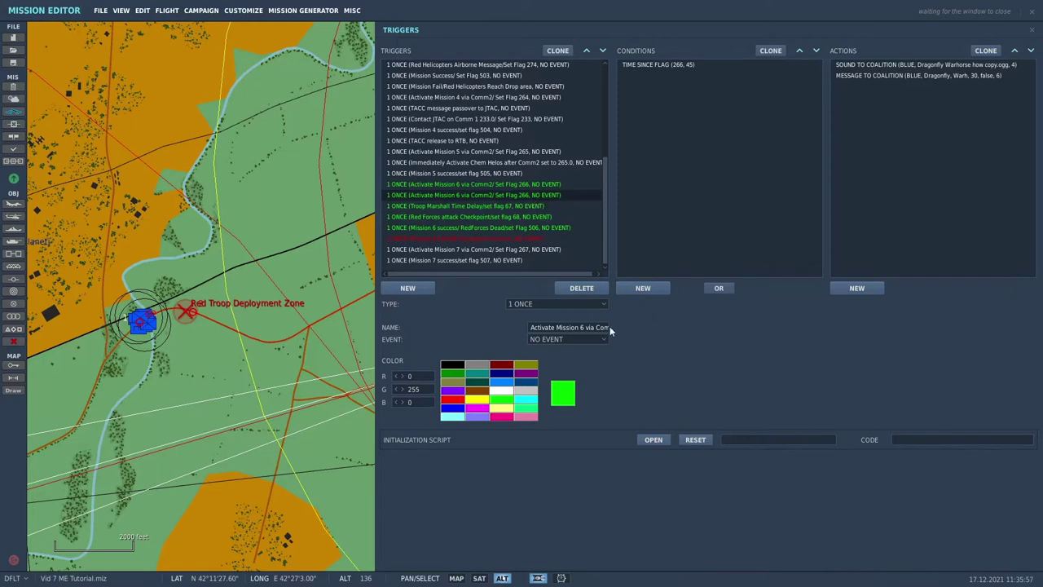
left_click(532, 329)
key("BackSpace")
key("BackSpace")
key("BackSpace")
key("BackSpace")
key("BackSpace")
key("BackSpace")
key("BackSpace")
key("BackSpace")
key("BackSpace")
key("BackSpace")
key("BackSpace")
key("BackSpace")
key("BackSpace")
key("BackSpace")
key("BackSpace")
key("BackSpace")
key("BackSpace")
key("BackSpace")
key("BackSpace")
key("BackSpace")
key("BackSpace")
key("BackSpace")
key("BackSpace")
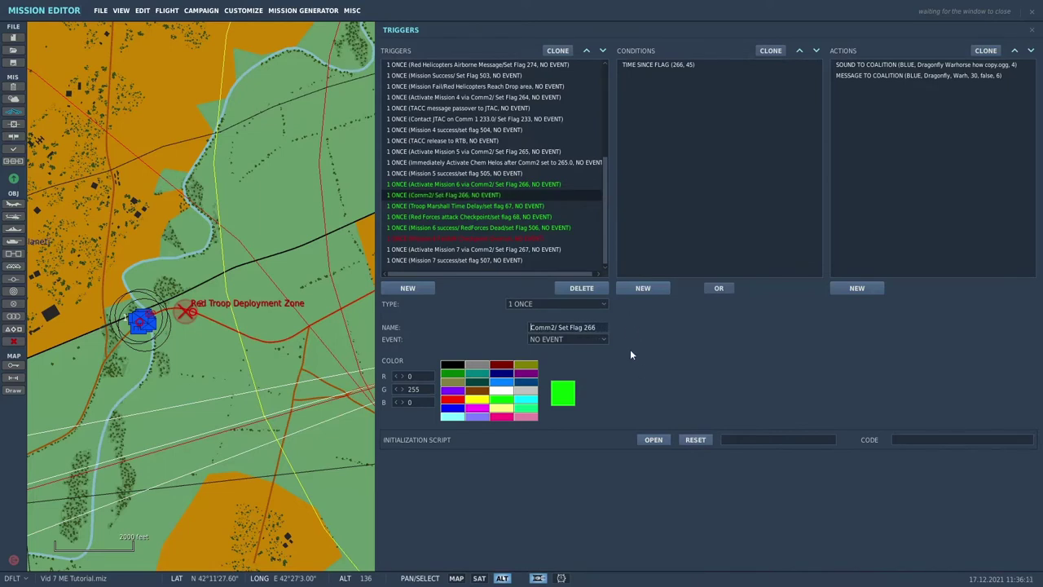
type("Message from TACC")
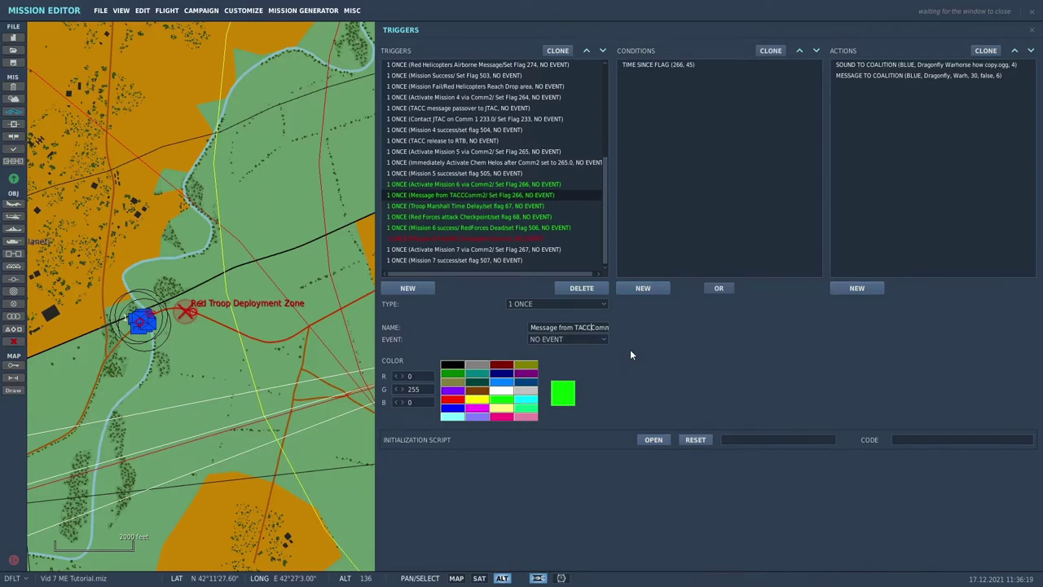
key("Delete")
key("Delete")
key("Delete")
key("Delete")
key("Delete")
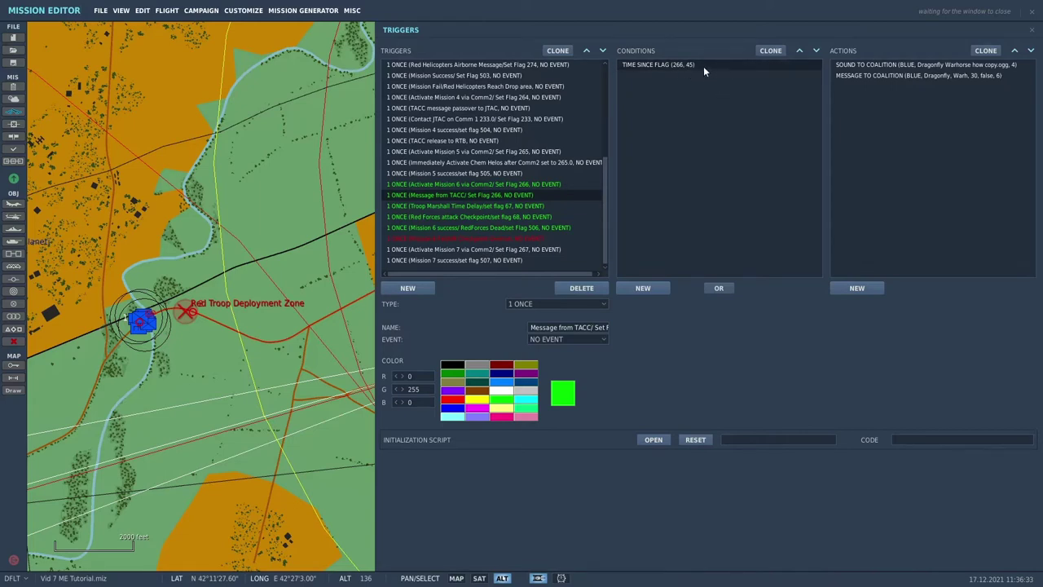
Review the TACC message trigger's time condition, sound action and full message text, and return to the map
left_click(704, 66)
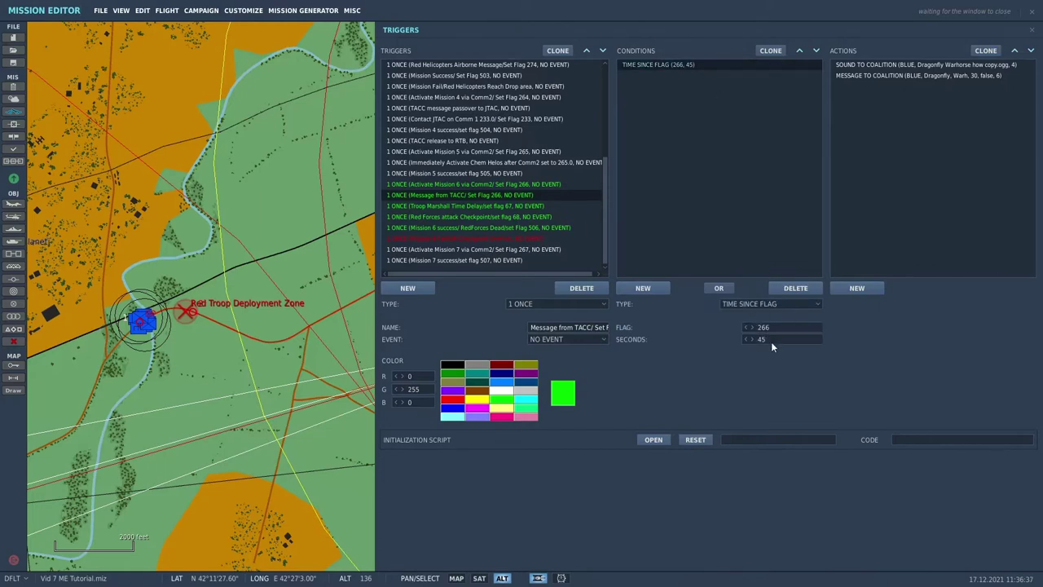
left_click(930, 67)
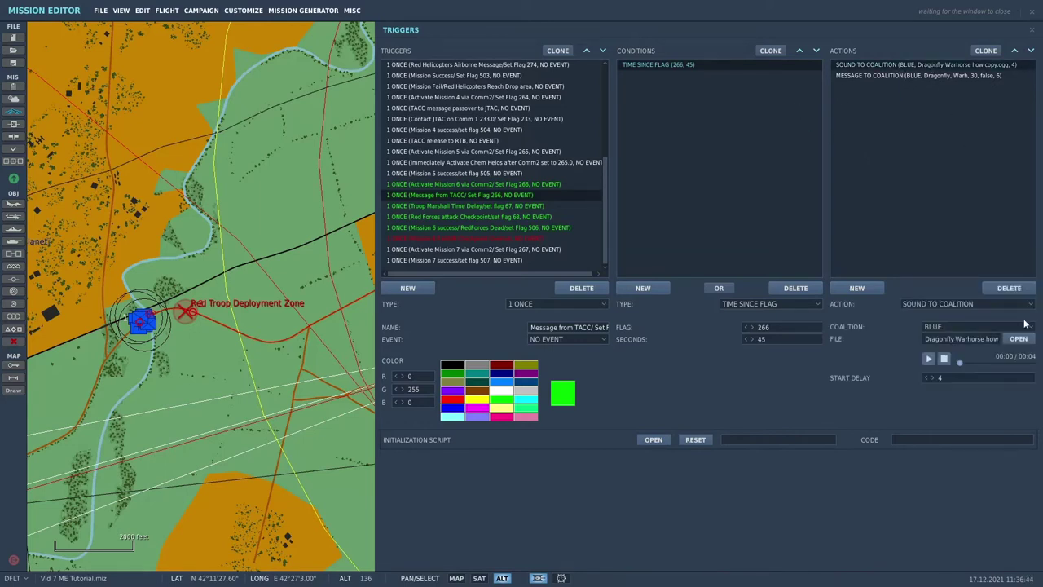
left_click(918, 75)
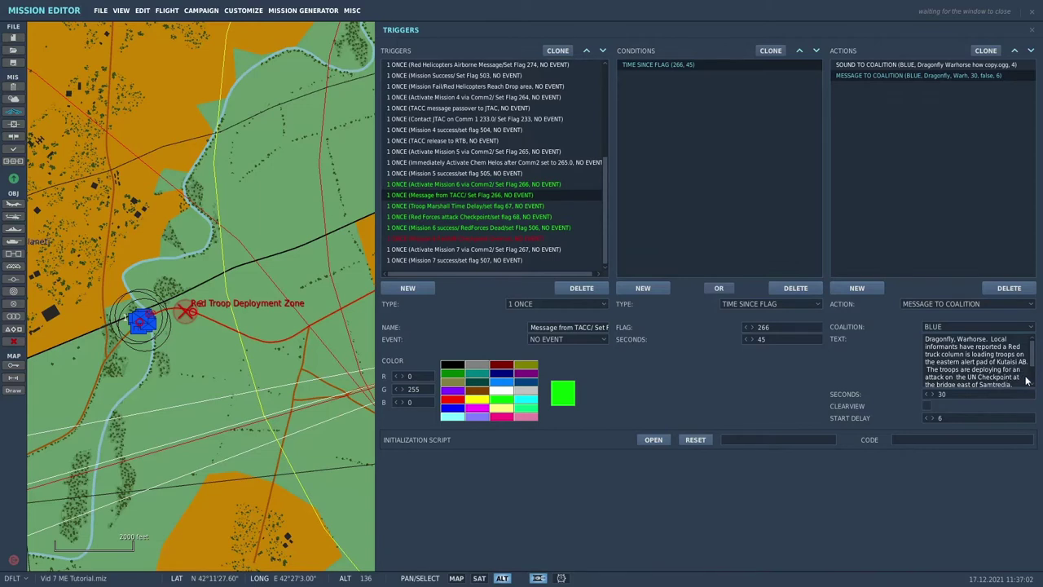
scroll(1027, 380, "down", 2)
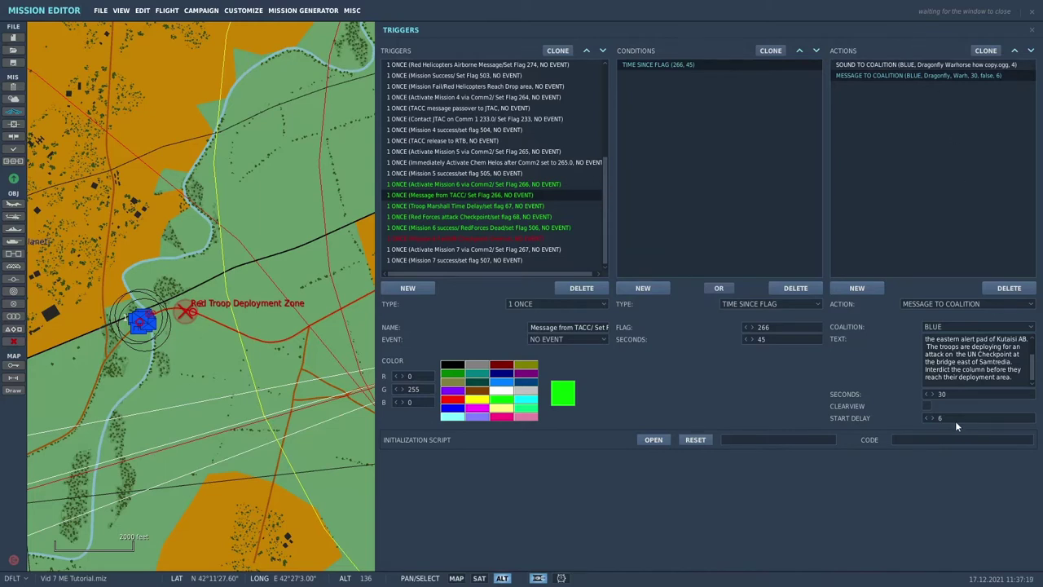
left_click(345, 165)
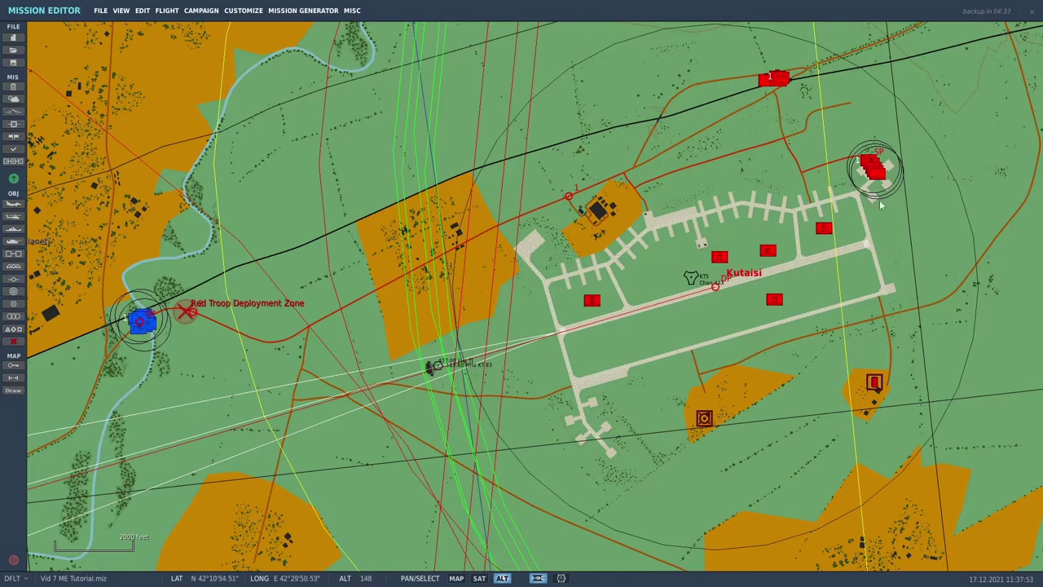
Inspect a truck and an infantry unit of the UN checkpoint group beside the river bridge
scroll(124, 323, "up", 8)
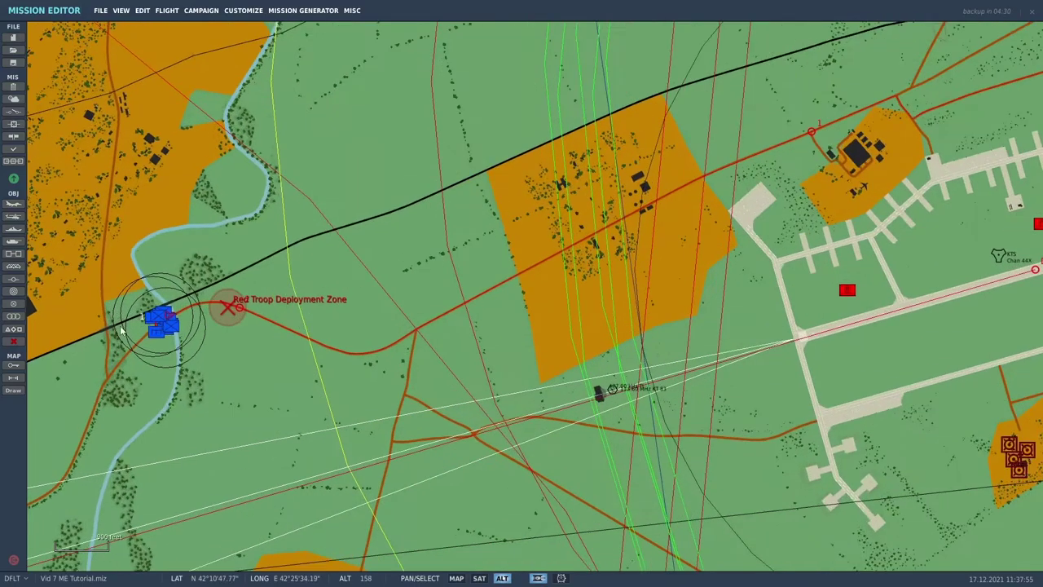
scroll(218, 298, "up", 3)
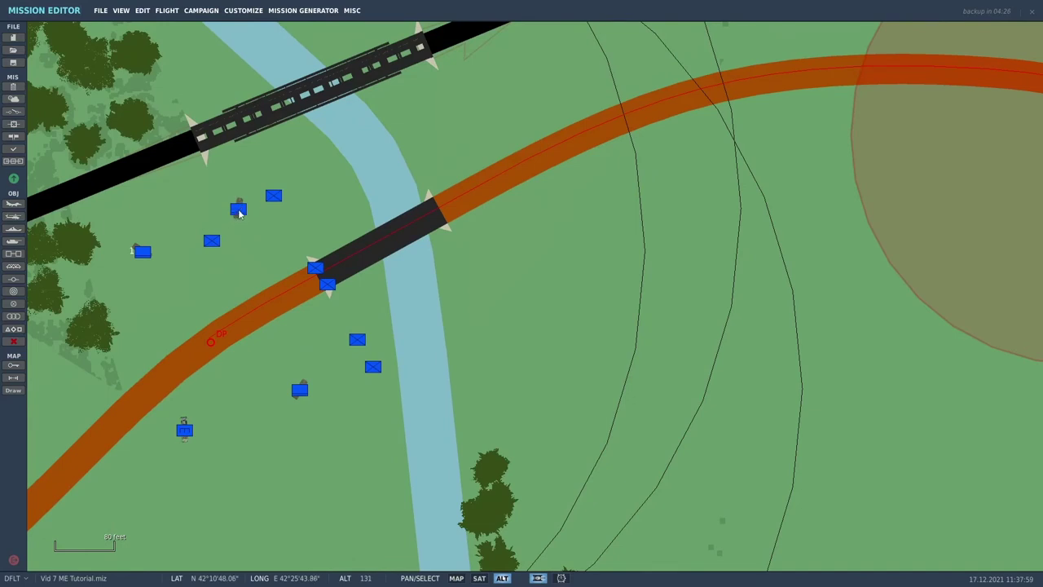
left_click(239, 211)
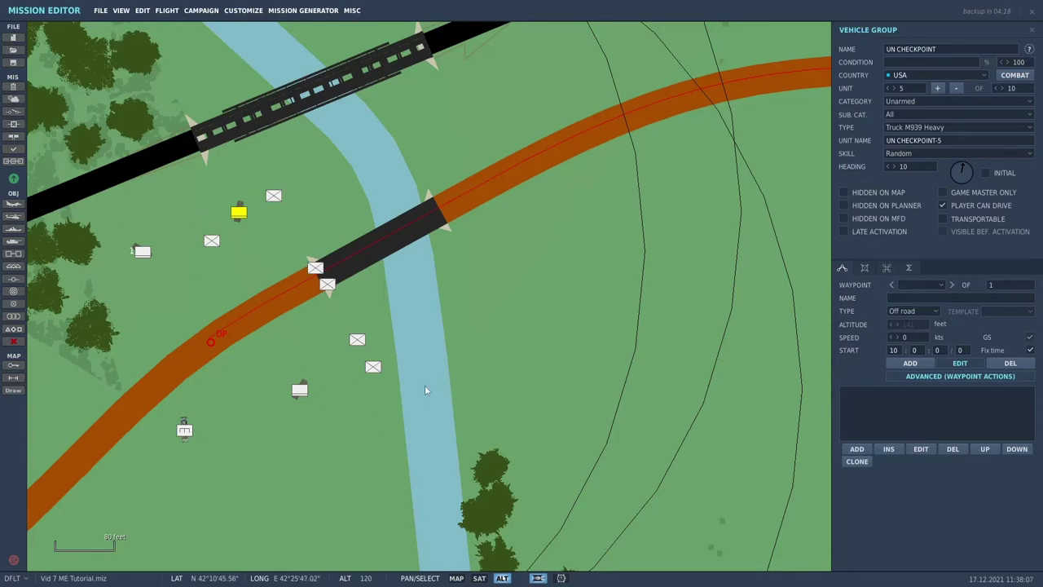
left_click(362, 342)
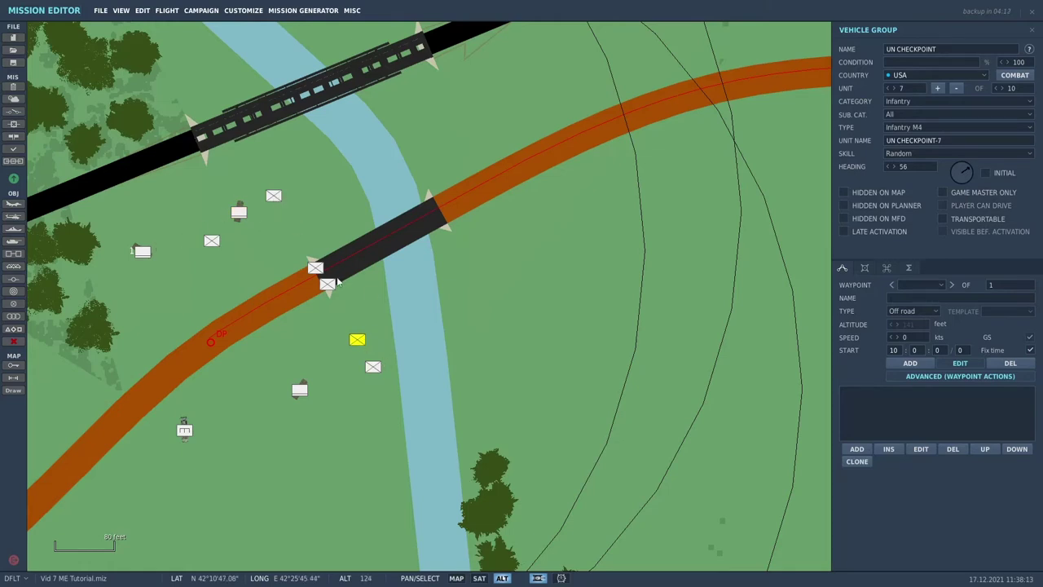
Follow the road from the UN checkpoint to Kutaisi's eastern alert pad and inspect the lead vehicle of the red column
scroll(530, 368, "down", 3)
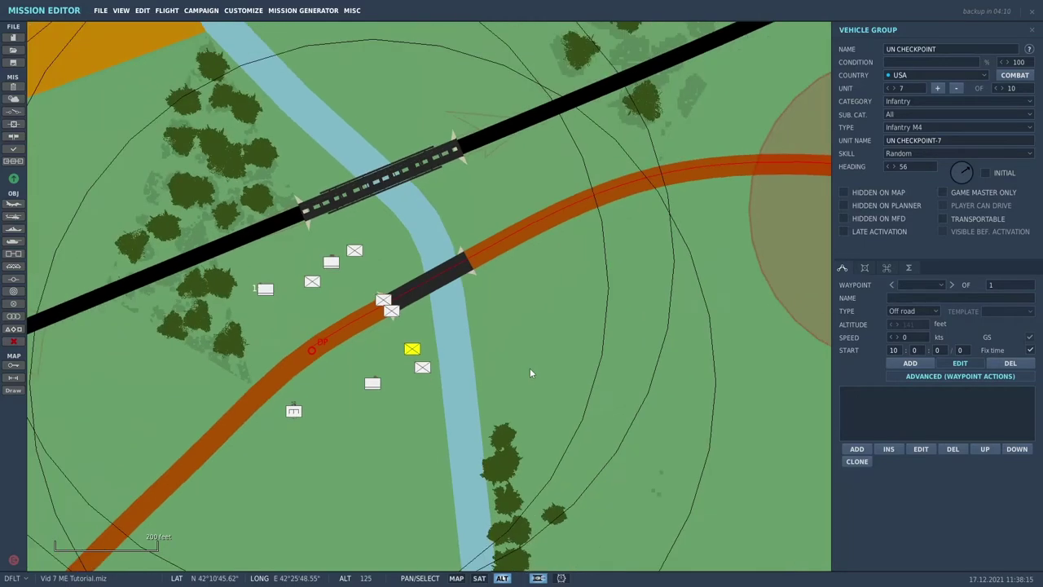
left_click_drag(533, 367, 302, 321)
scroll(302, 322, "down", 3)
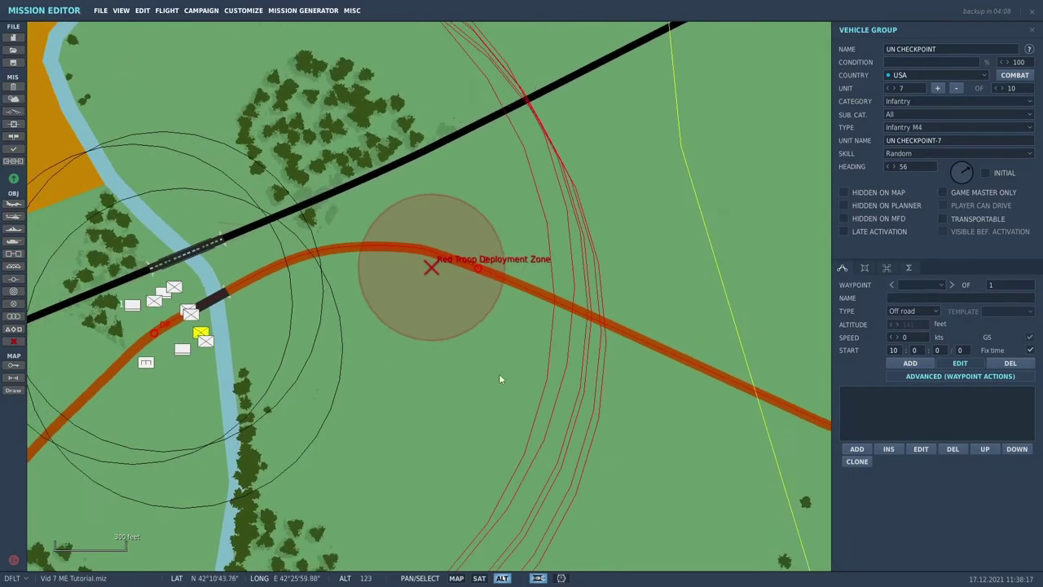
left_click_drag(607, 405, 288, 319)
scroll(482, 329, "down", 1)
scroll(483, 329, "down", 3)
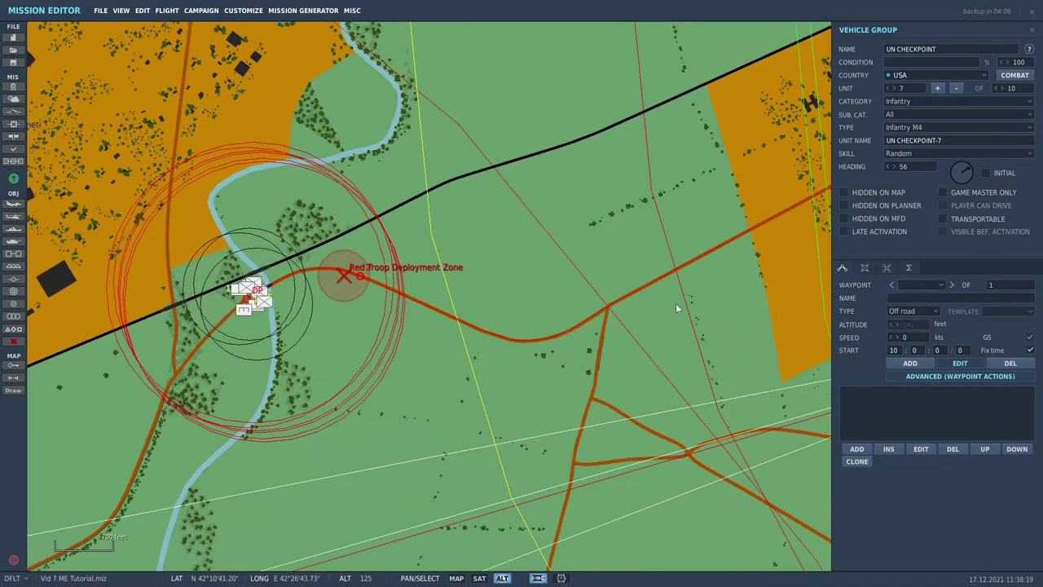
left_click_drag(680, 303, 246, 313)
scroll(246, 313, "up", 2)
scroll(453, 316, "down", 3)
scroll(752, 334, "down", 2)
scroll(751, 333, "up", 3)
left_click_drag(751, 334, 299, 332)
scroll(669, 259, "up", 1)
scroll(669, 259, "up", 2)
left_click_drag(609, 121, 614, 376)
left_click_drag(526, 209, 573, 291)
scroll(541, 224, "up", 2)
scroll(540, 224, "up", 2)
left_click_drag(510, 244, 666, 186)
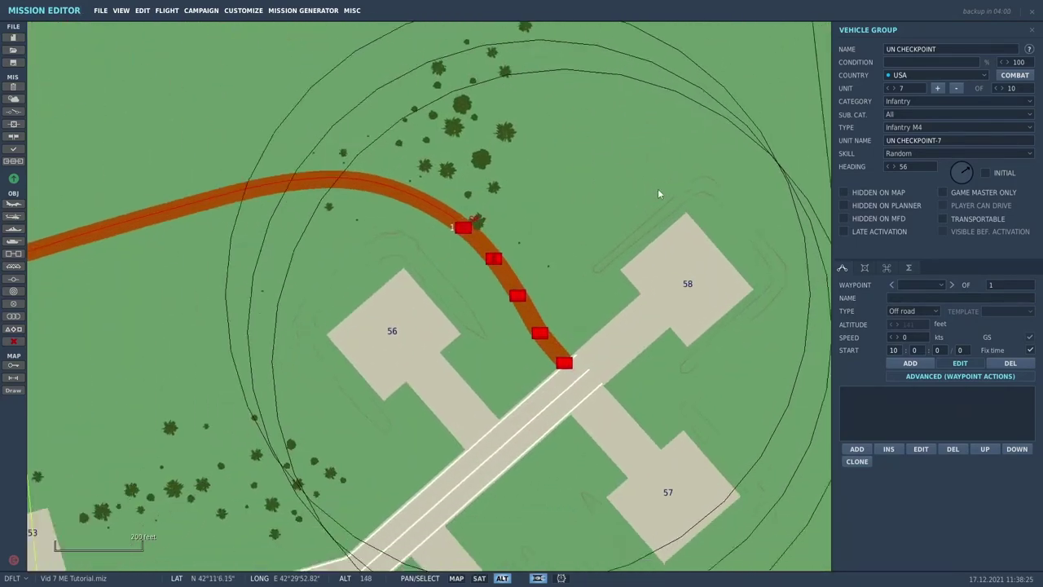
scroll(665, 186, "up", 2)
scroll(627, 207, "up", 1)
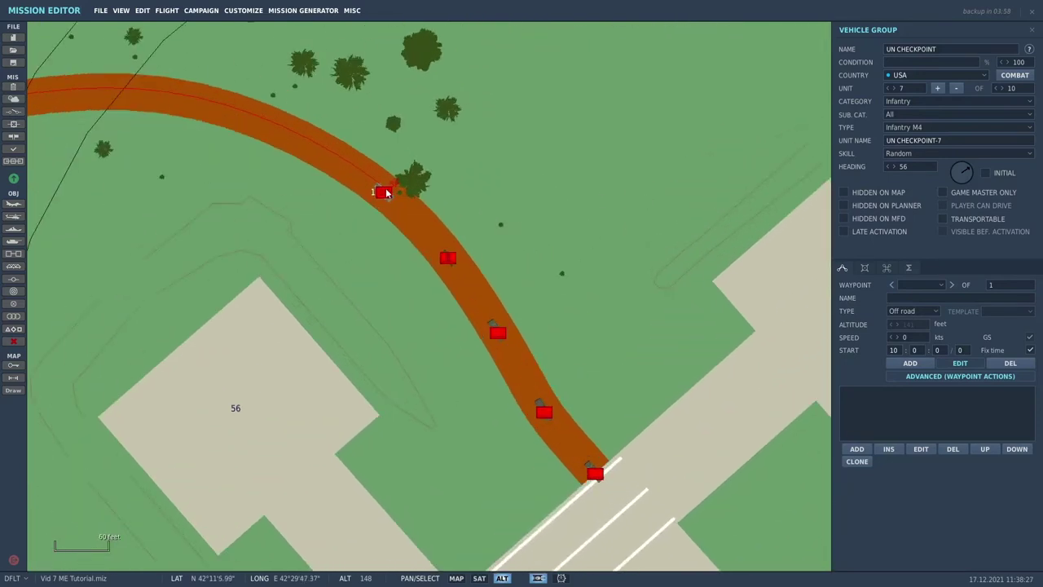
left_click(385, 189)
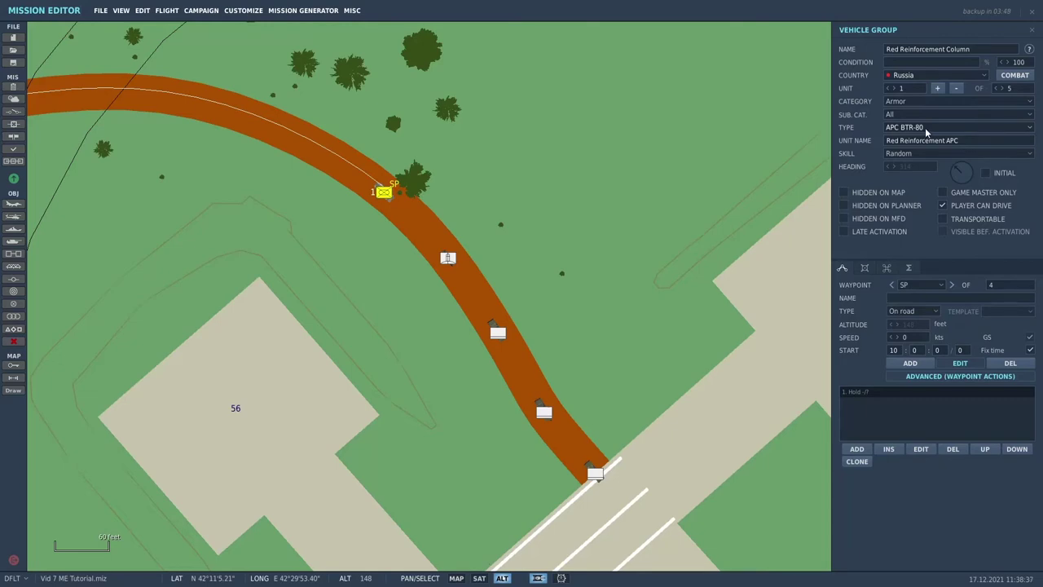
Go through the individual units of the Red Reinforcement Column and return to unit 1
left_click(894, 88)
left_click(897, 91)
left_click(893, 86)
left_click(894, 86)
left_click(890, 88)
left_click(890, 88)
left_click(890, 88)
left_click(890, 88)
Examine the column's whole route from Kutaisi's eastern alert pad to the Red Troop Deployment Zone
scroll(700, 290, "down", 4)
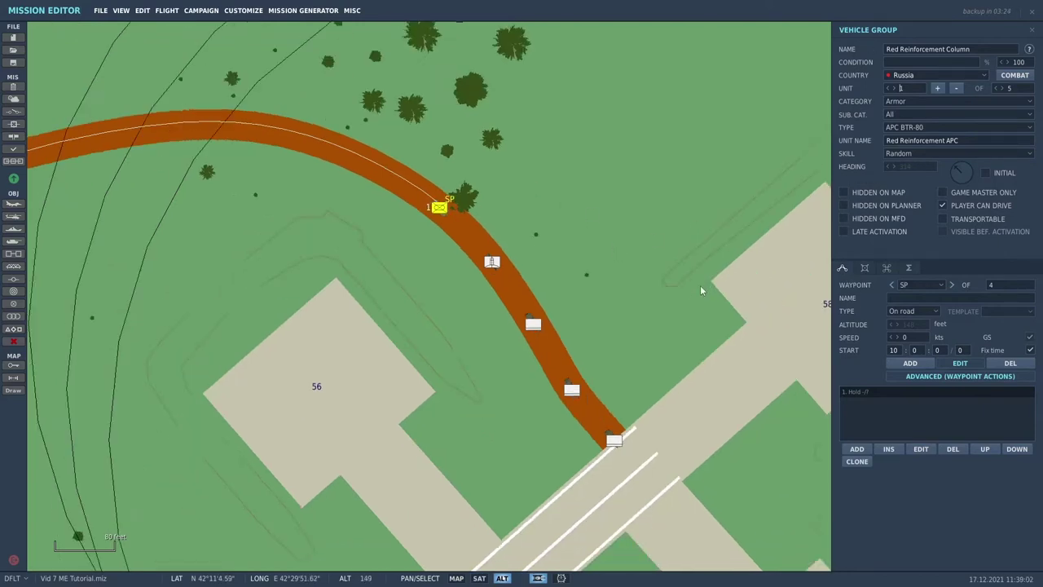
scroll(698, 299, "down", 4)
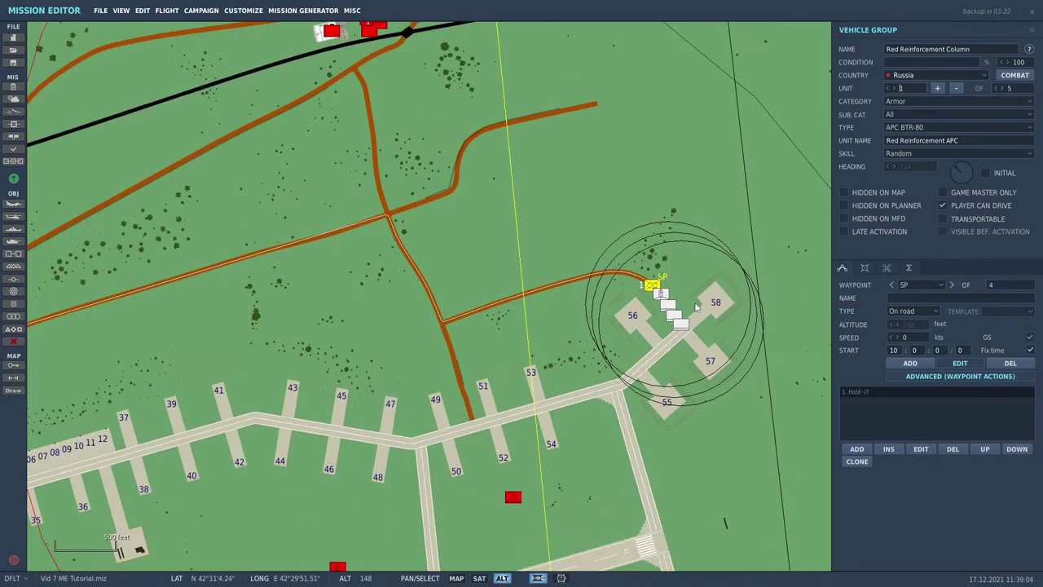
left_click_drag(689, 316, 841, 256)
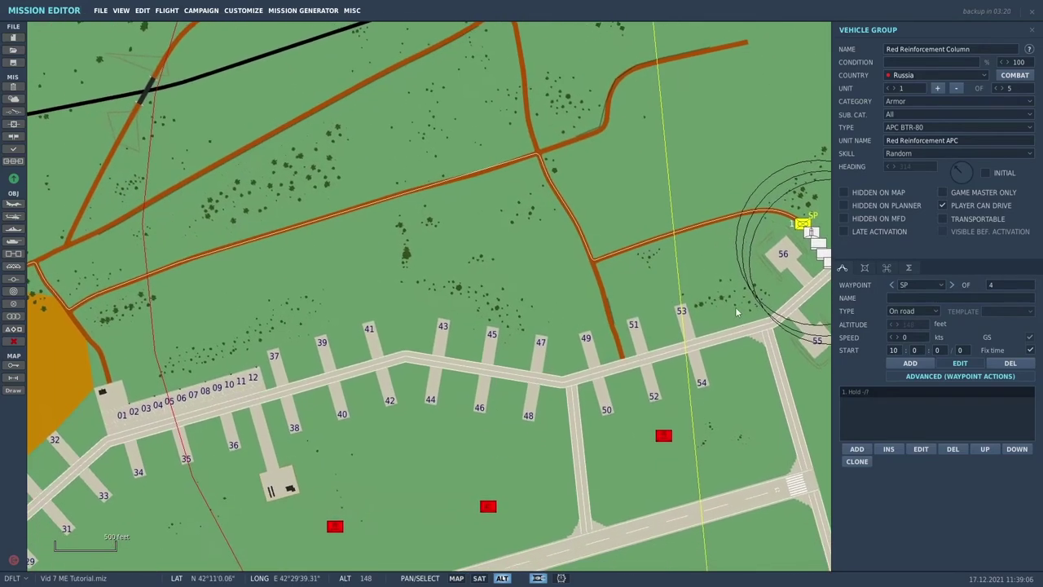
scroll(735, 307, "down", 1)
scroll(551, 335, "down", 5)
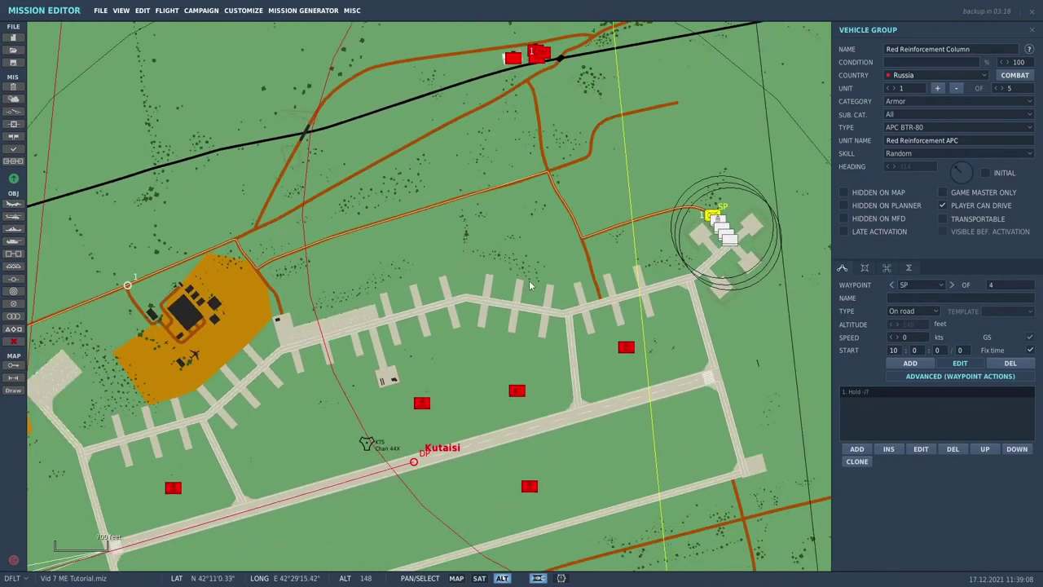
scroll(520, 291, "down", 4)
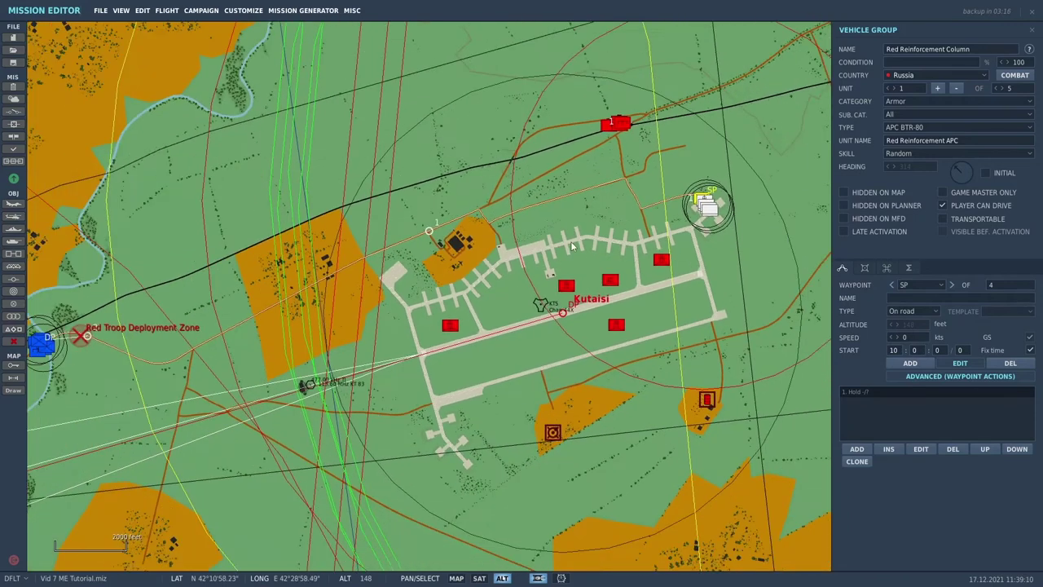
left_click_drag(534, 271, 536, 294)
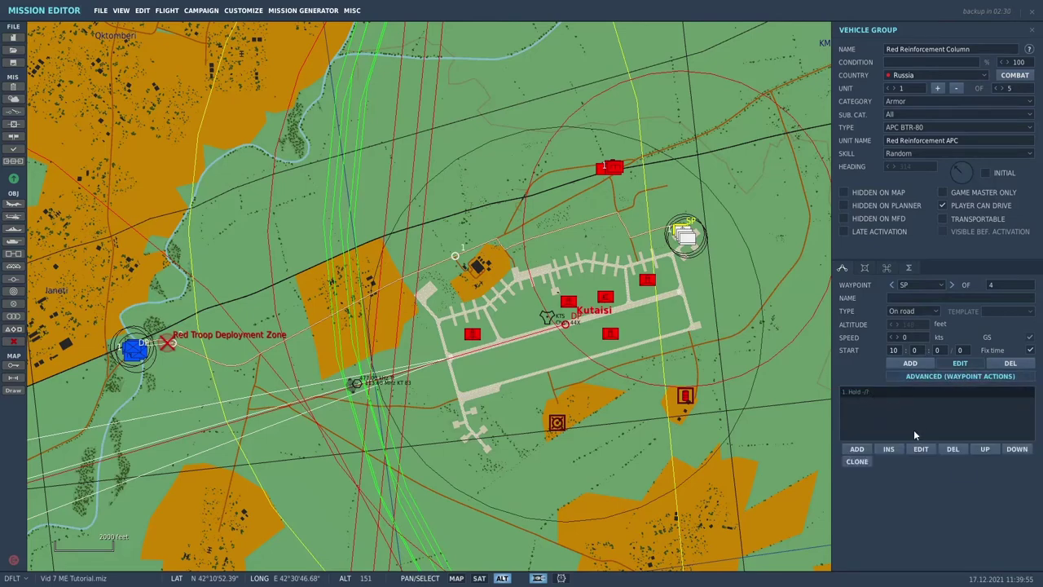
Review the stop condition of the Hold task at the column's starting waypoint and close the group's settings
left_click(920, 450)
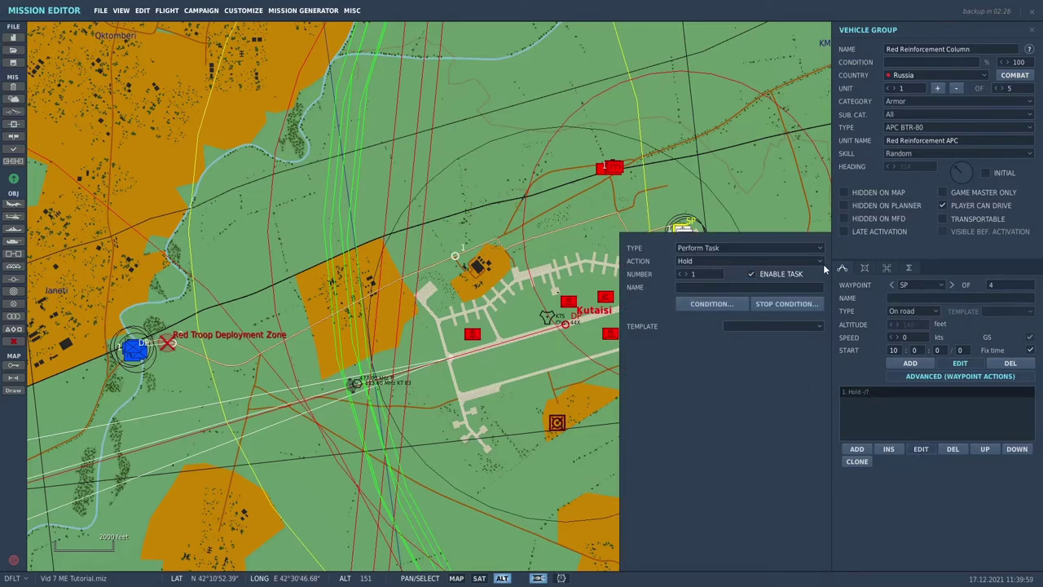
left_click(787, 304)
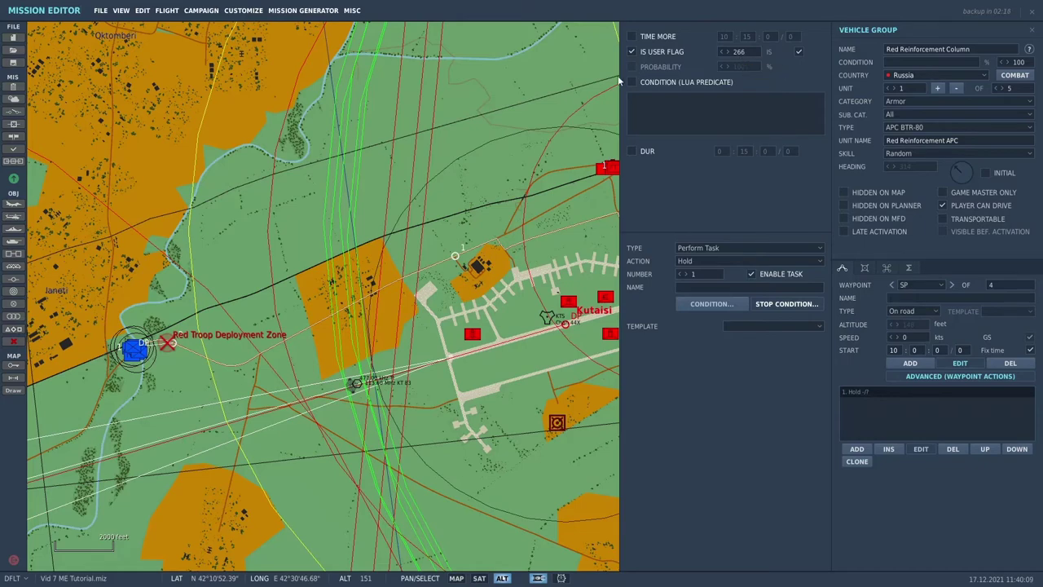
left_click(588, 61)
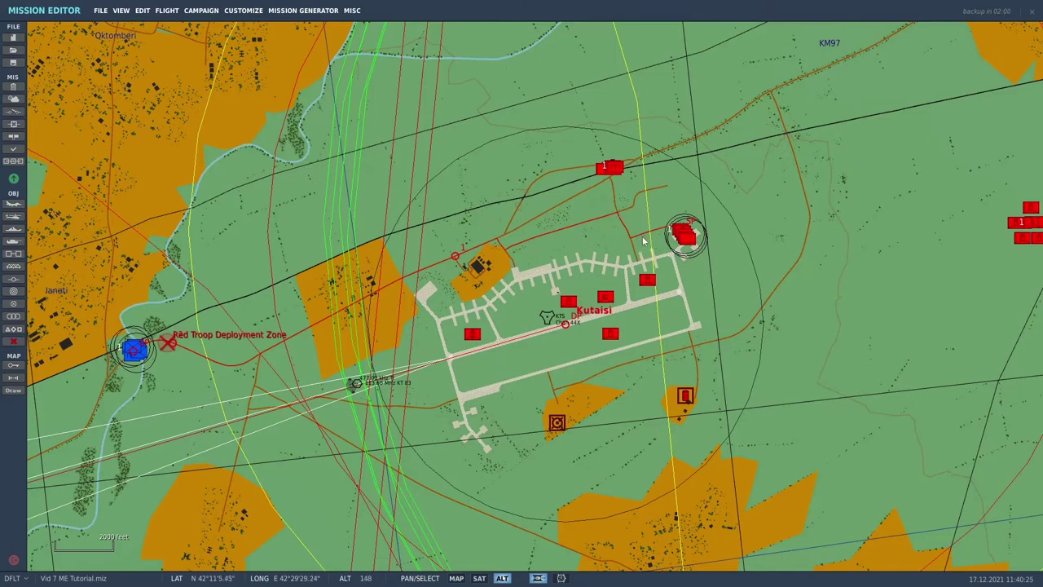
left_click(679, 233)
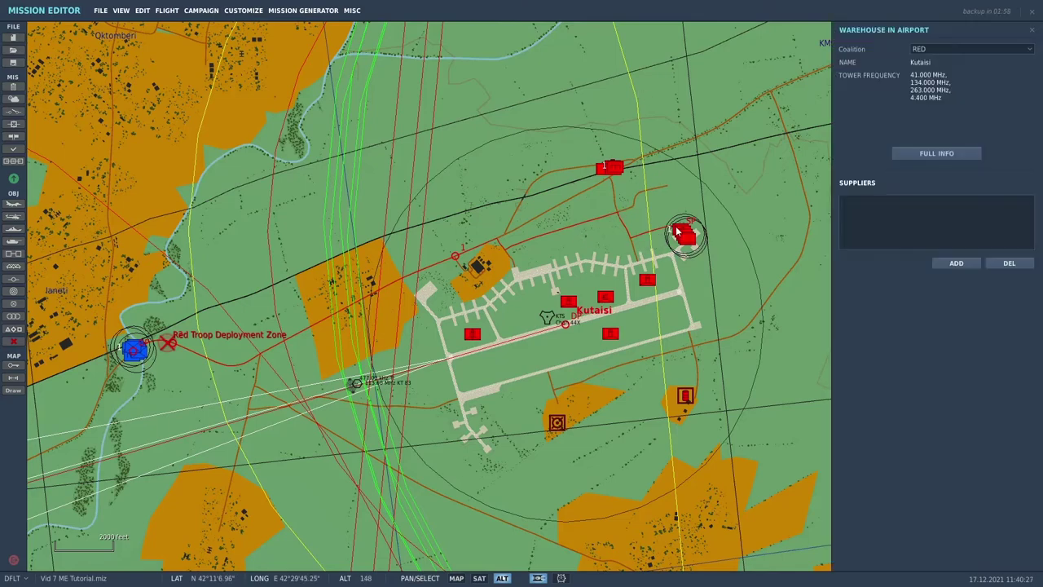
left_click(1034, 30)
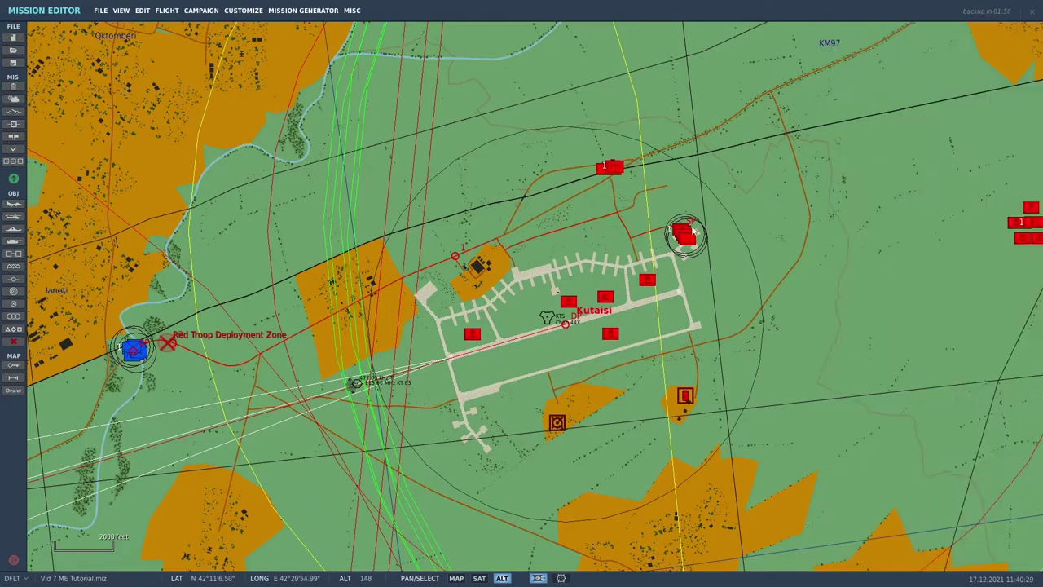
left_click(693, 244)
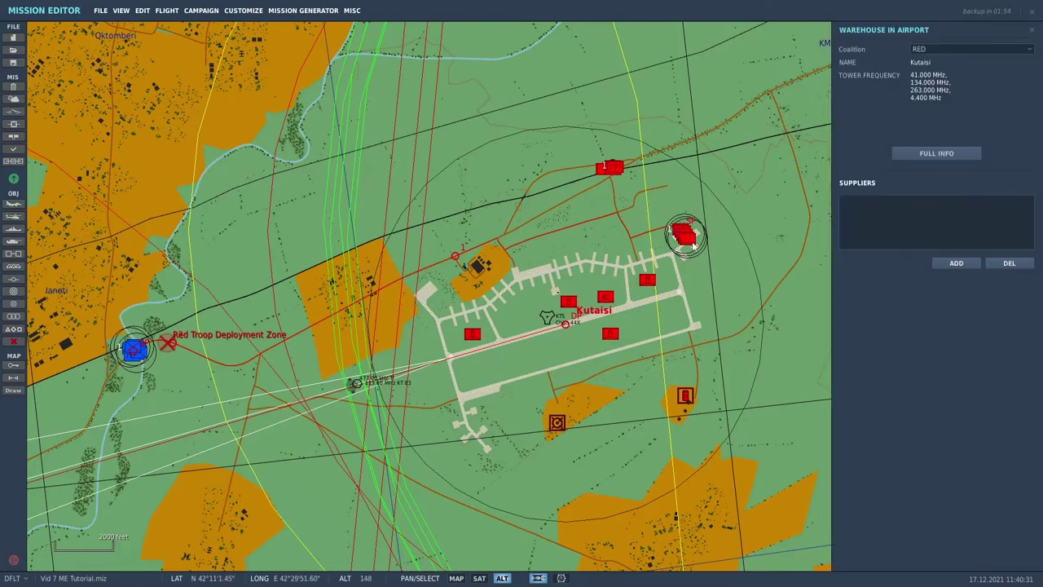
left_click(1033, 30)
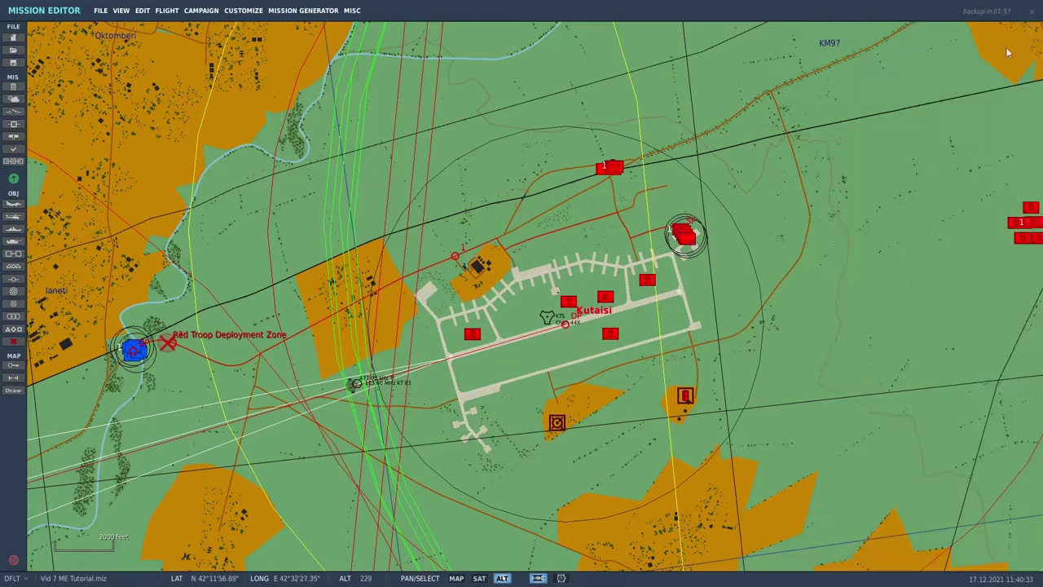
Select the lead vehicle of the red column on the alert pad, look through its waypoints and close the group's settings
scroll(709, 227, "up", 4)
scroll(619, 217, "up", 3)
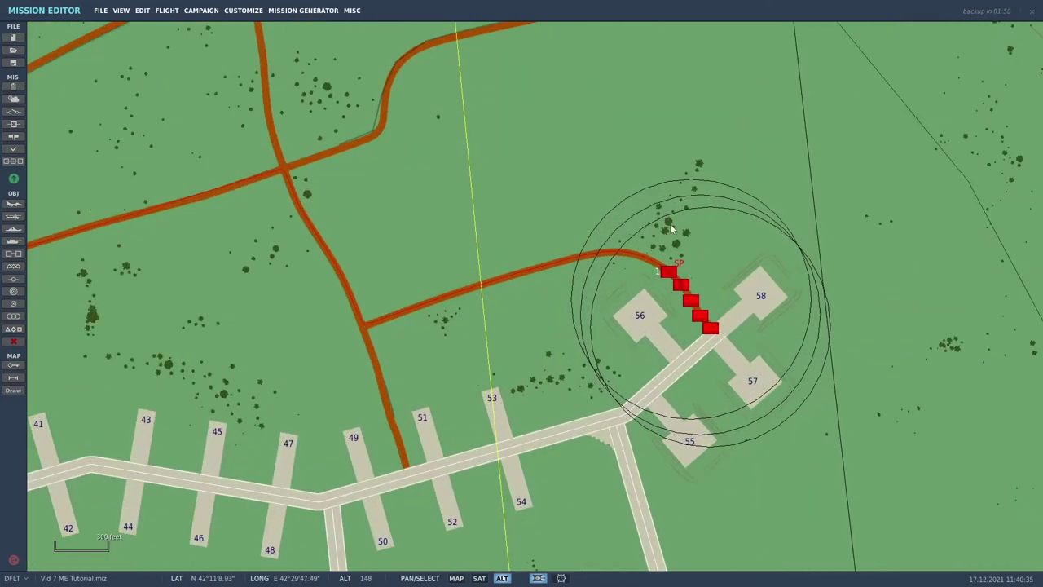
left_click(668, 272)
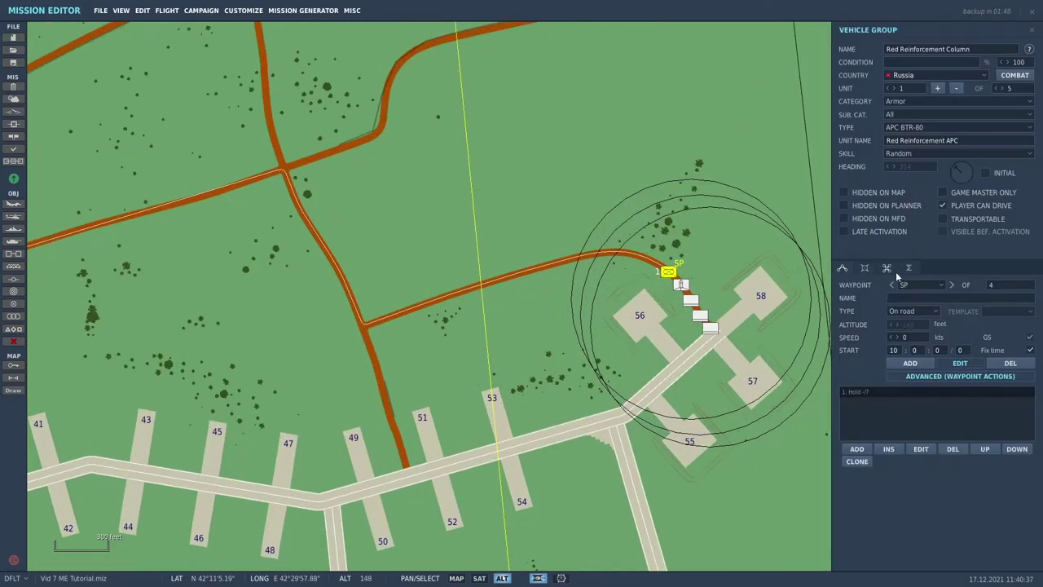
left_click(952, 285)
left_click(951, 285)
left_click(1034, 31)
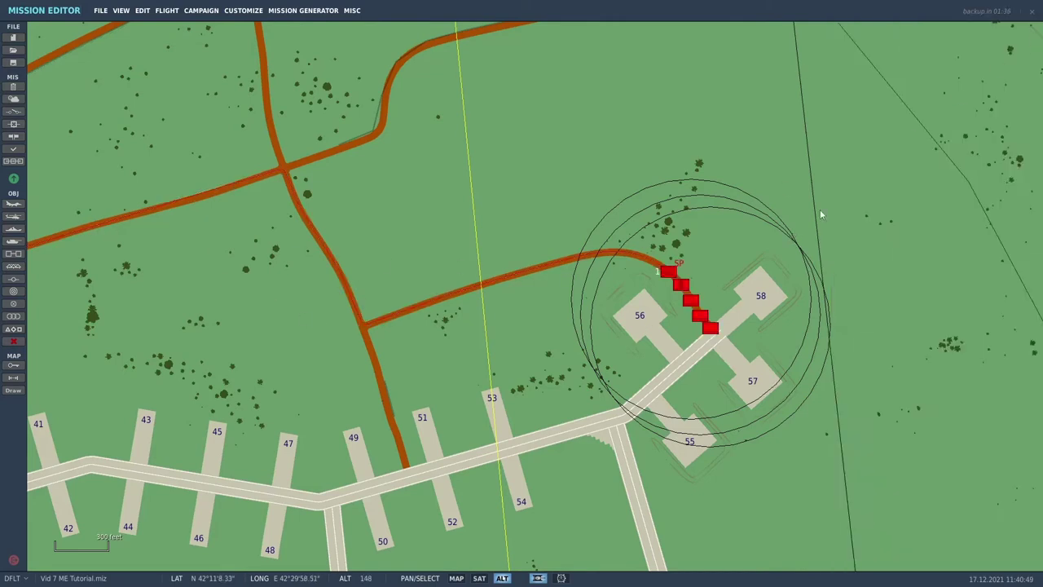
Reselect the red column and review the stop condition of the Hold task at waypoint 1, north of the airfield
scroll(818, 220, "down", 3)
scroll(819, 226, "down", 3)
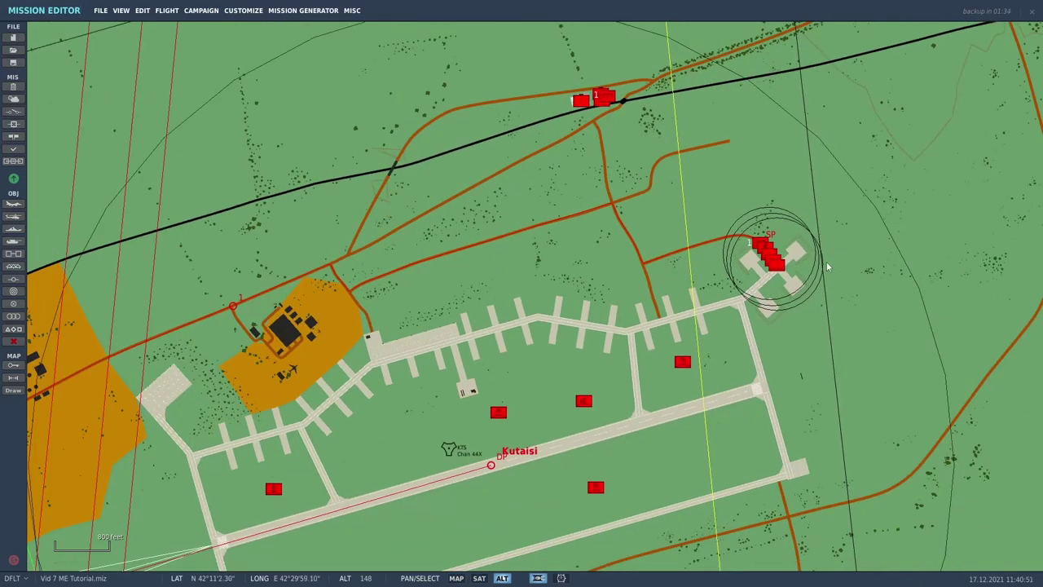
scroll(826, 261, "up", 3)
scroll(875, 303, "up", 2)
left_click(802, 148)
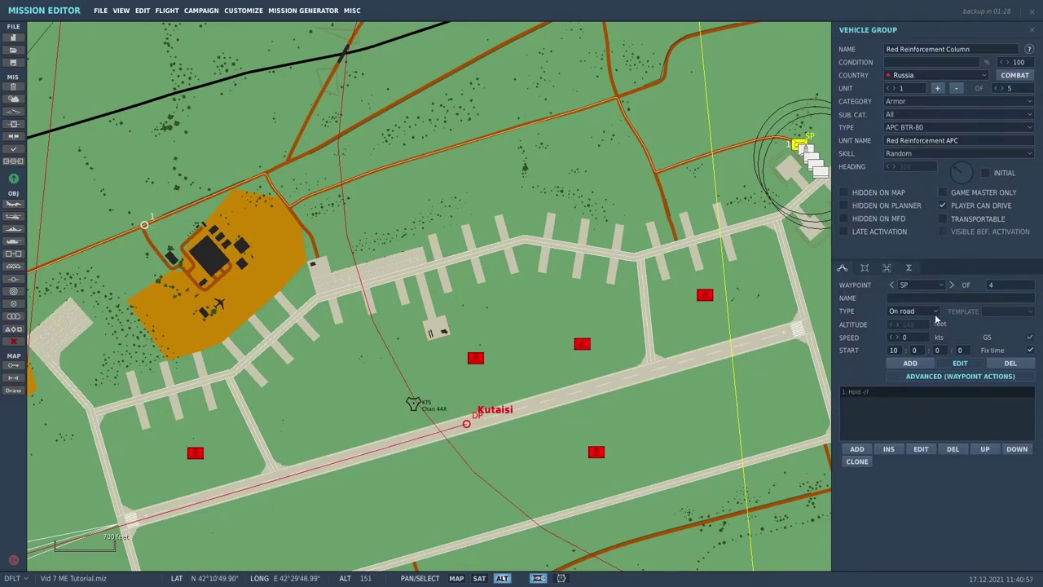
left_click_drag(455, 213, 601, 187)
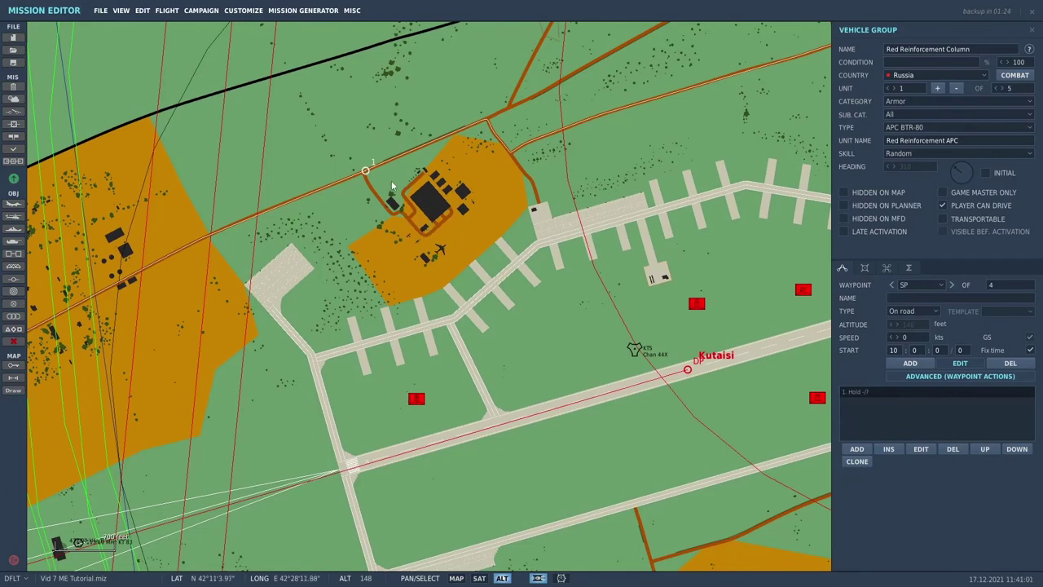
left_click_drag(390, 185, 438, 170)
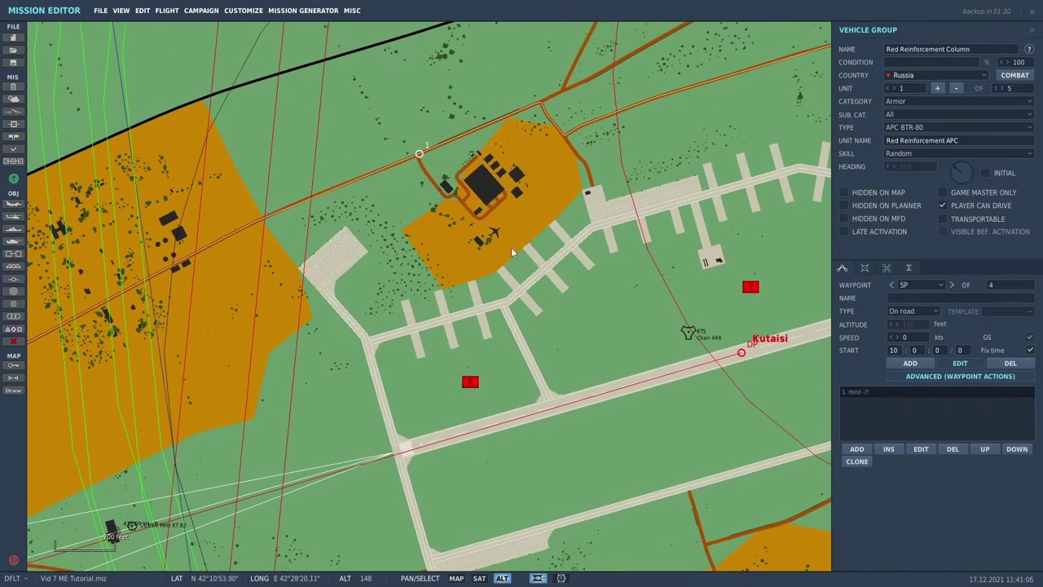
left_click_drag(512, 248, 551, 312)
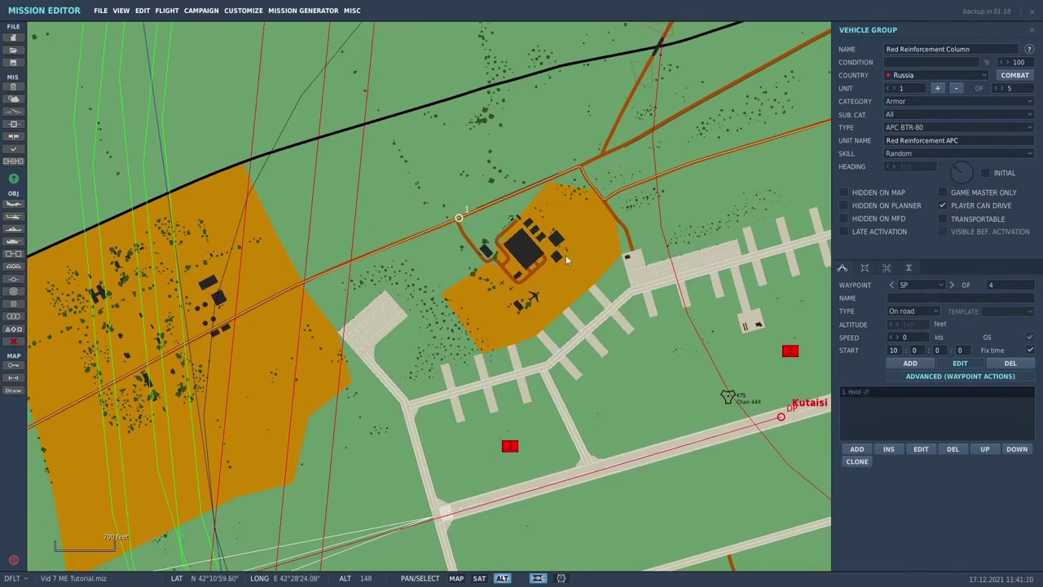
left_click(460, 220)
left_click(928, 449)
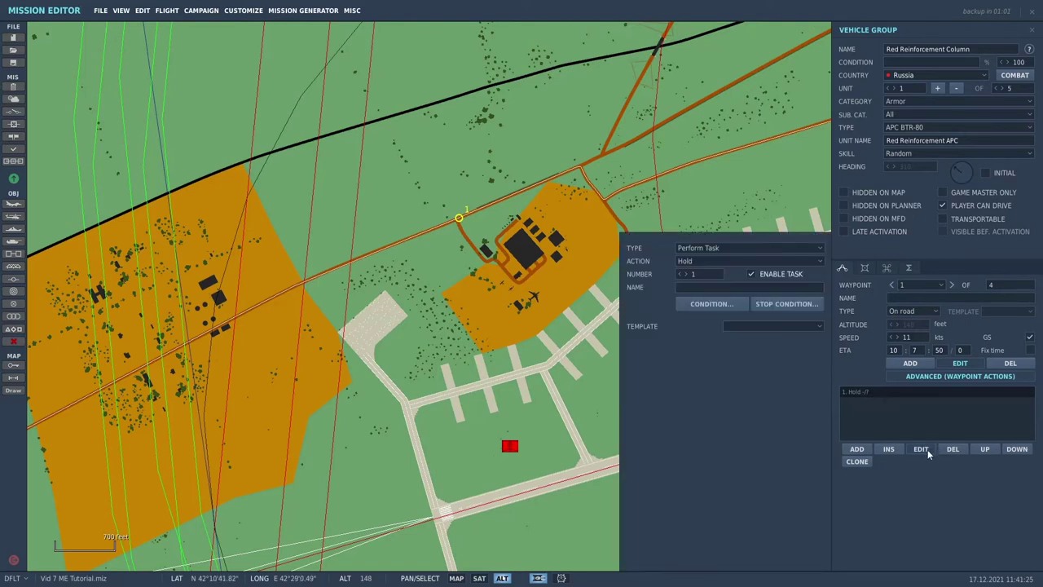
left_click(785, 303)
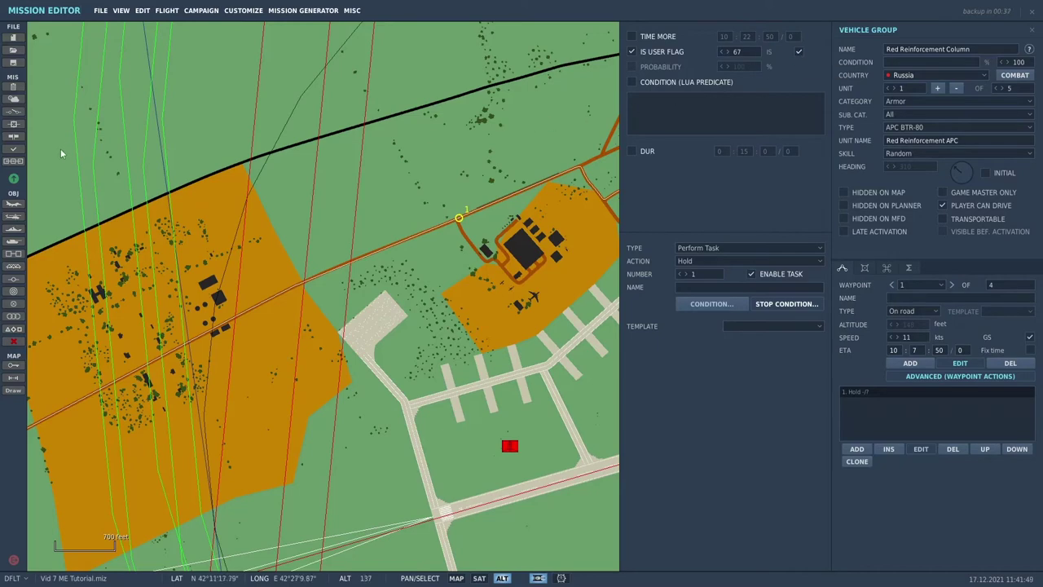
Find the "Troop Marshall Time Delay/set flag 67" trigger and review its Time Since Flag condition
left_click(14, 112)
scroll(546, 244, "down", 5)
left_click(505, 205)
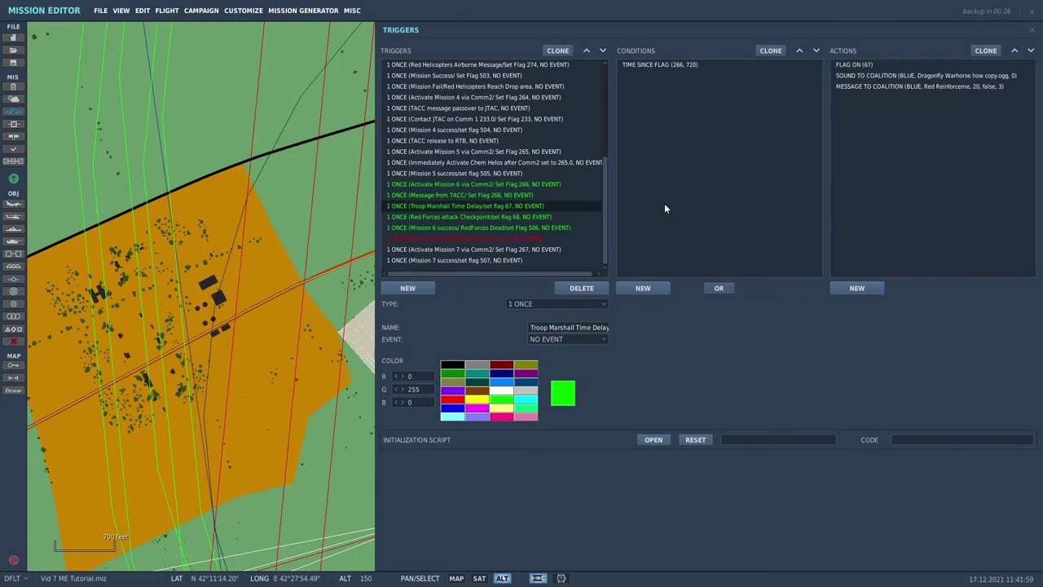
left_click(695, 65)
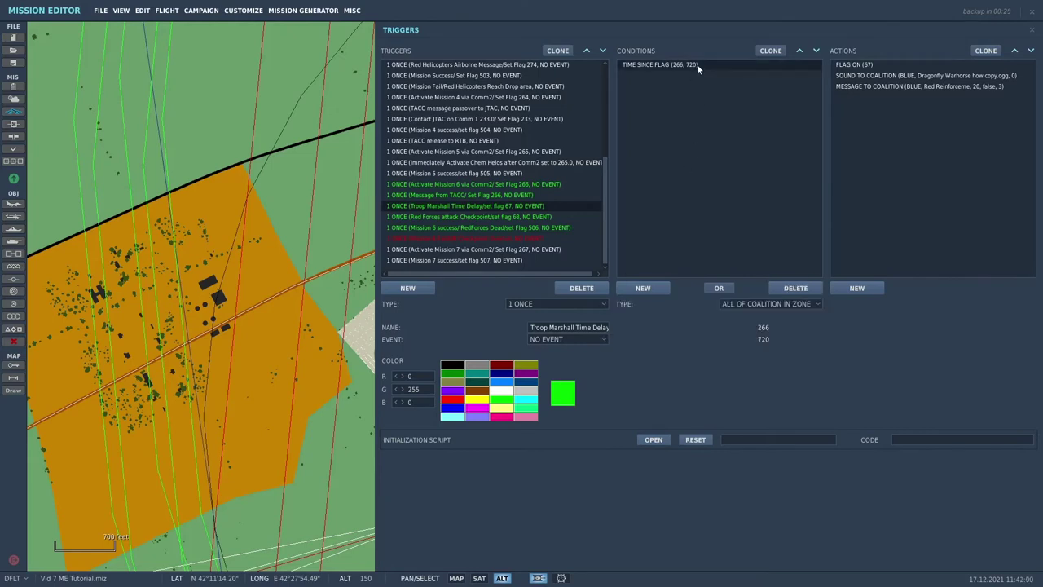
left_click(819, 303)
left_click(821, 305)
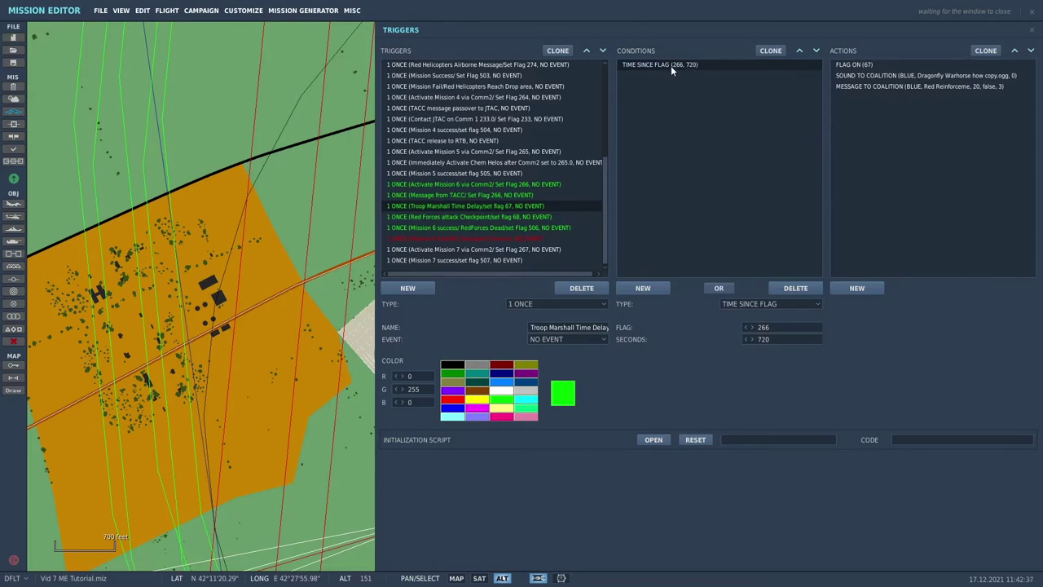
Review the time delay trigger's flag, sound and coalition message actions, and return to the map
left_click(868, 66)
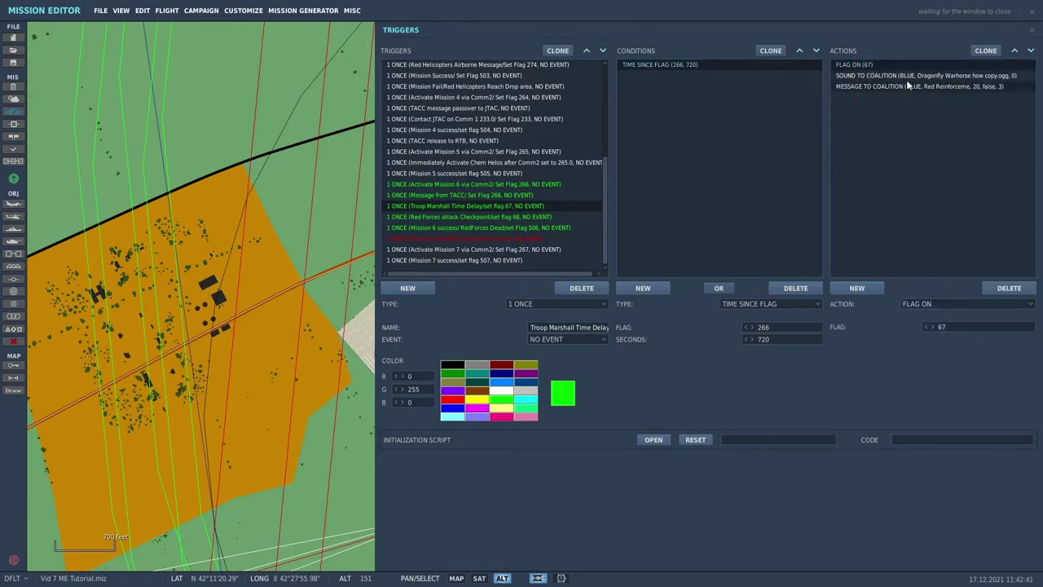
left_click(906, 76)
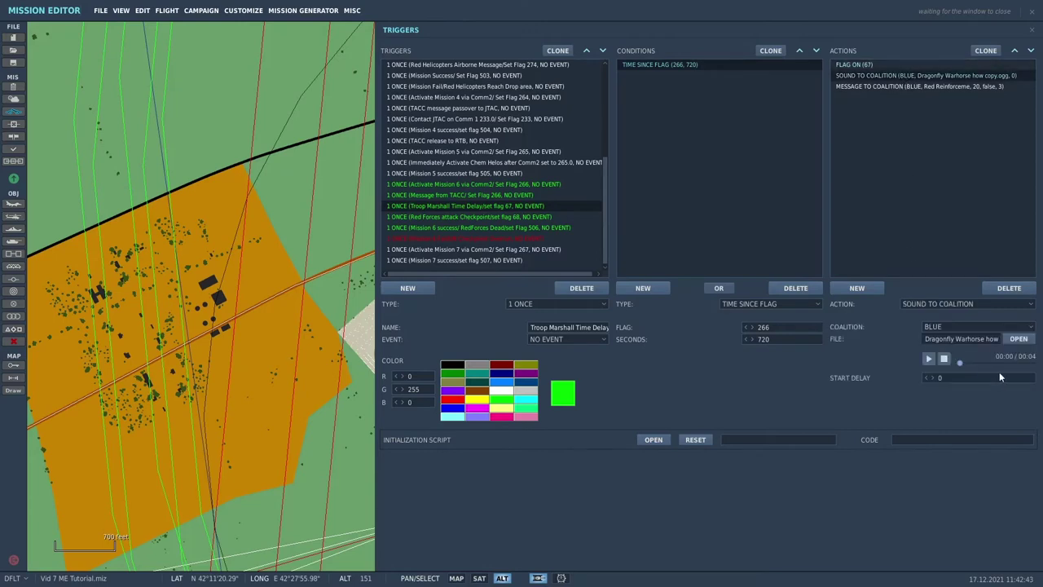
left_click(940, 87)
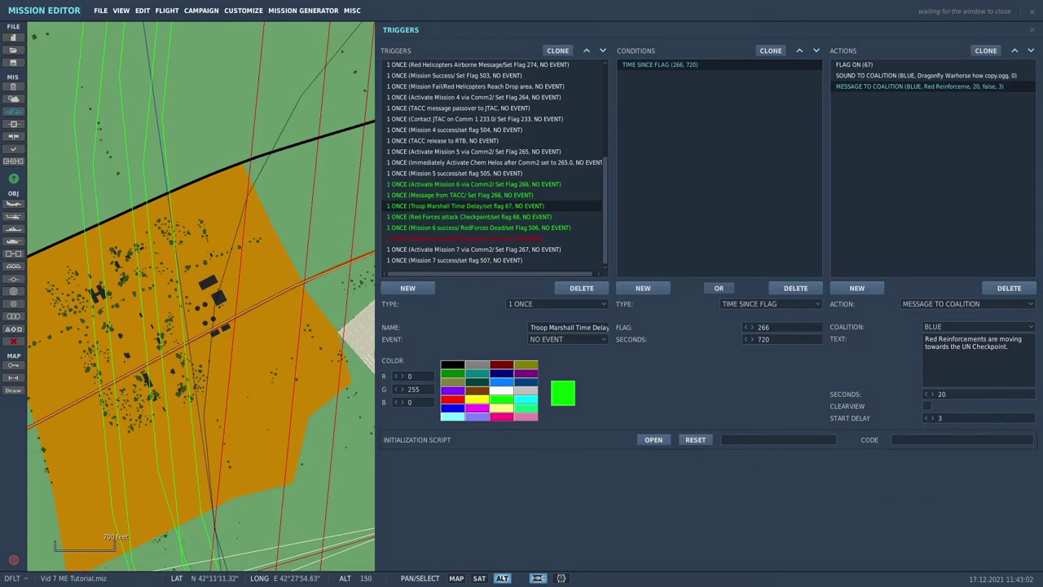
left_click(1032, 30)
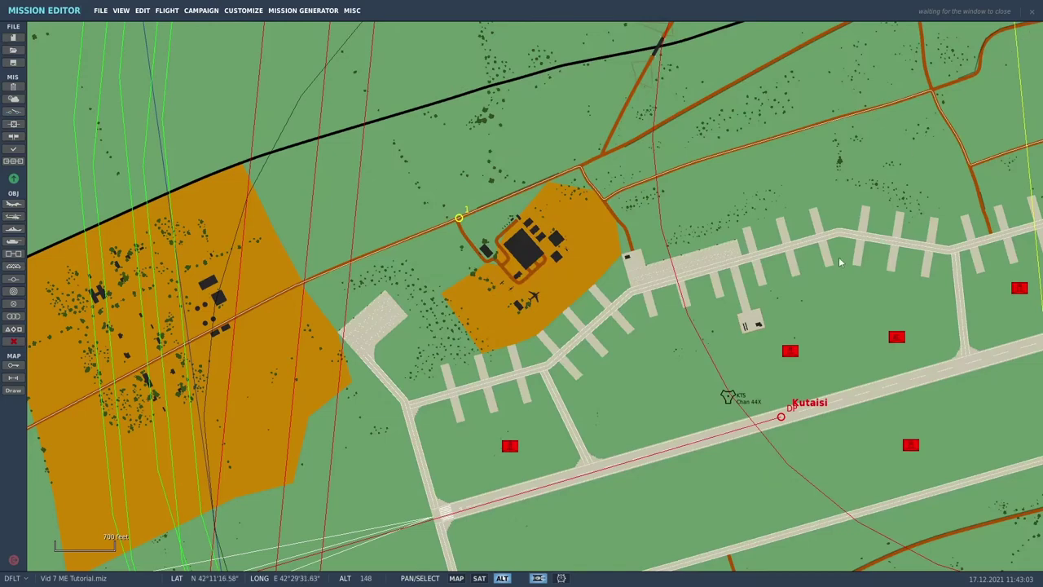
Follow the column's route west from waypoint 1 and examine the Red Troop Deployment Zone beside the UN checkpoint
right_click_drag(513, 238, 729, 114)
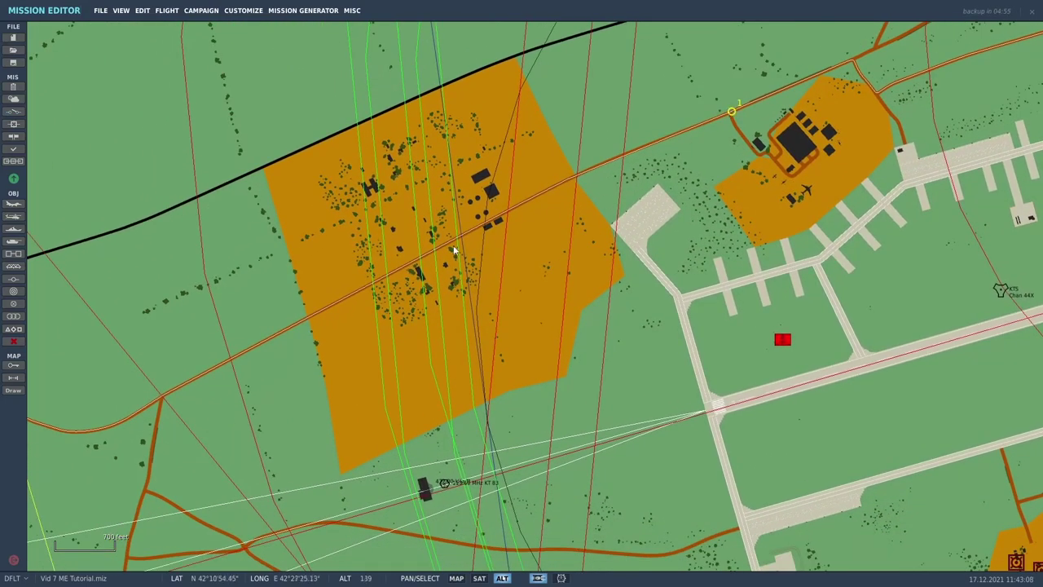
right_click_drag(208, 340, 705, 167)
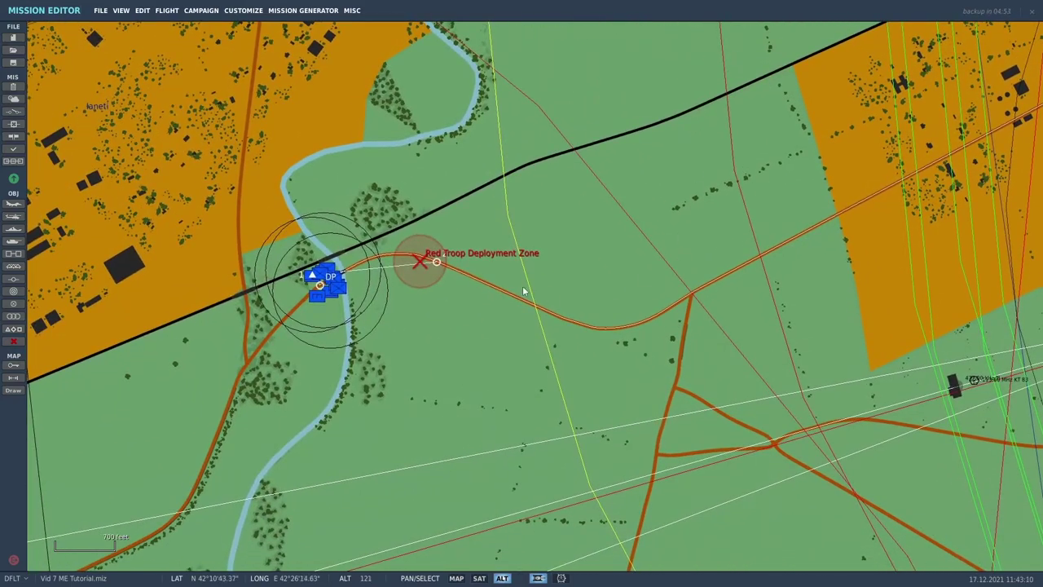
scroll(447, 346, "up", 5)
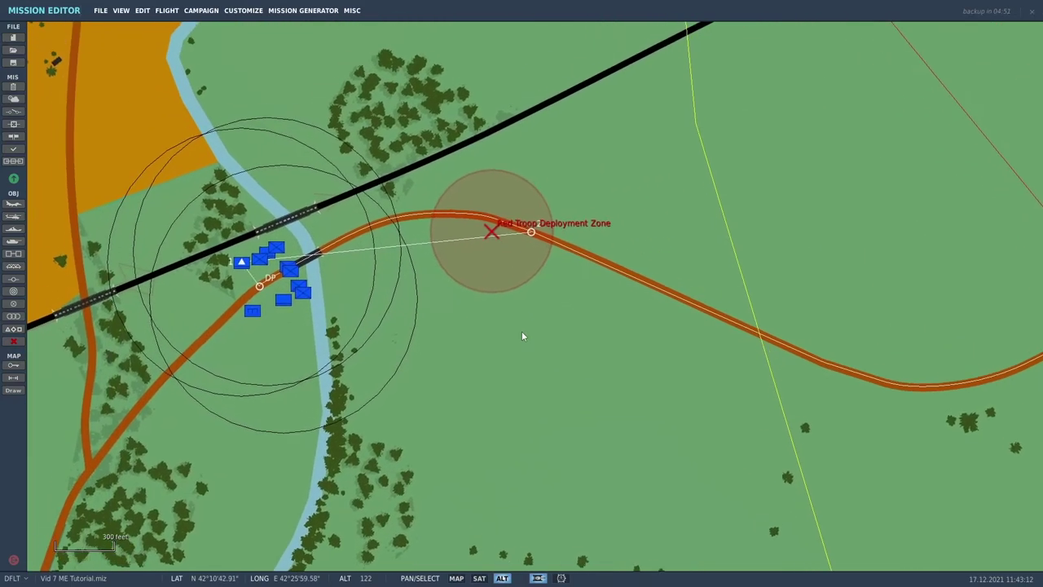
scroll(594, 310, "up", 1)
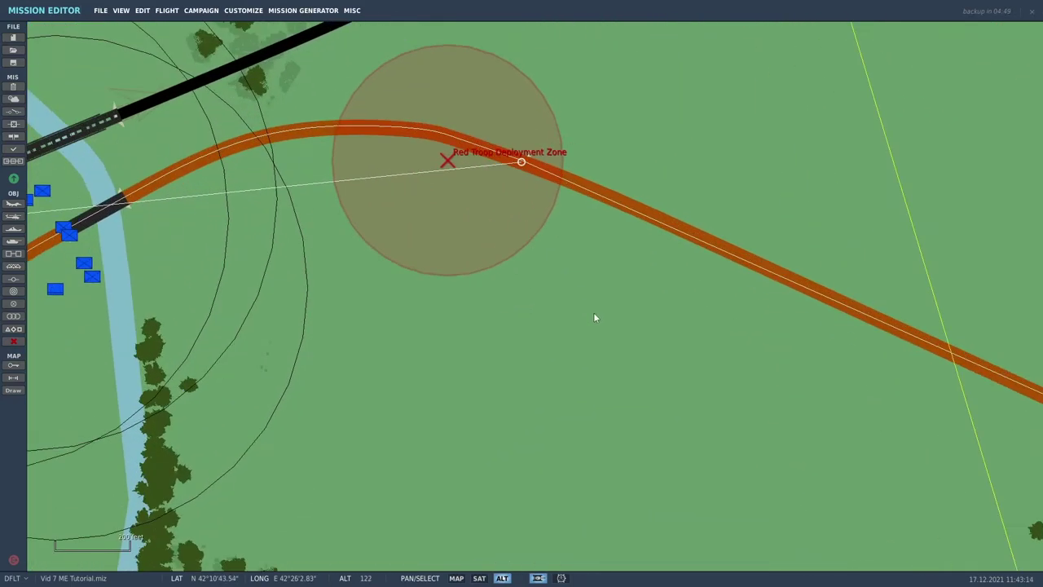
right_click_drag(593, 310, 656, 415)
scroll(601, 275, "up", 2)
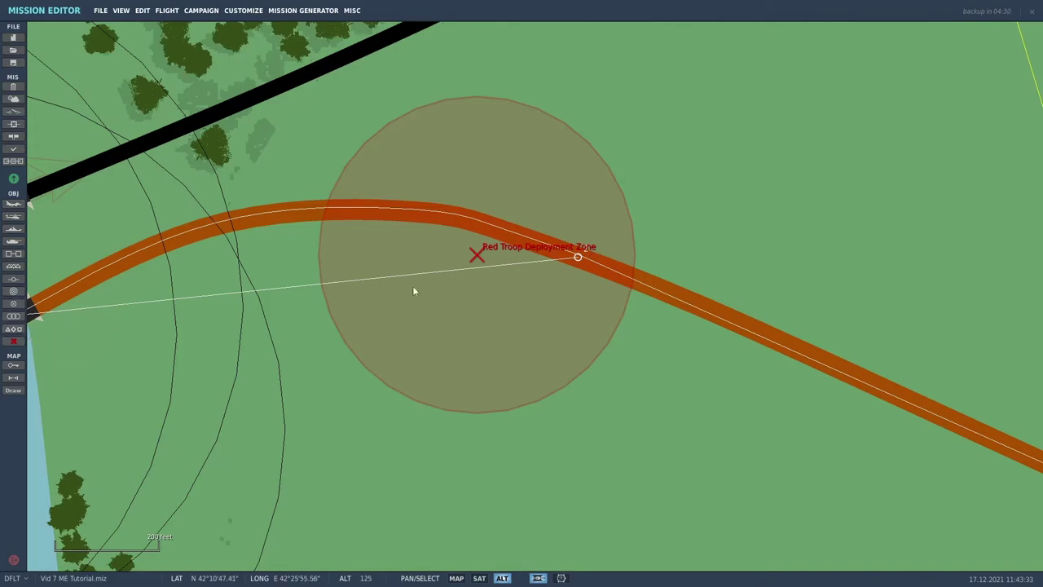
Check the list of trigger zones and place a new circular trigger zone northeast of the Red Troop Deployment Zone
left_click(14, 316)
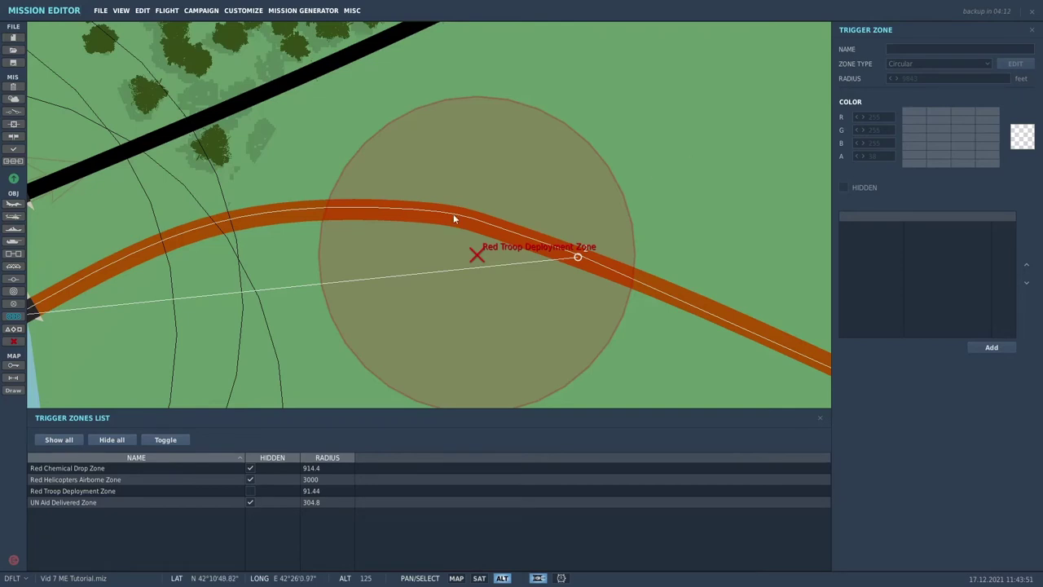
left_click(15, 306)
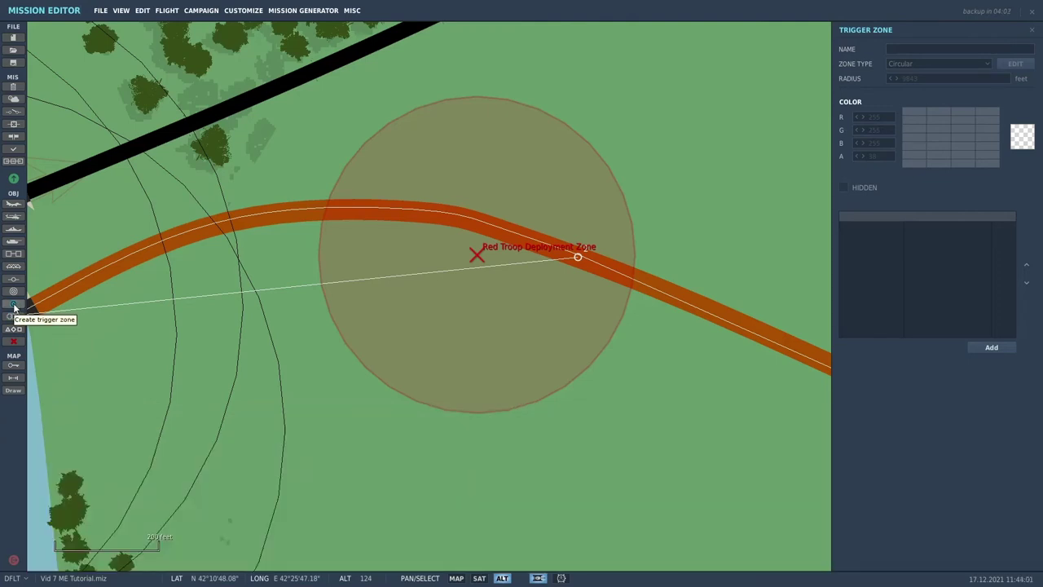
left_click(15, 305)
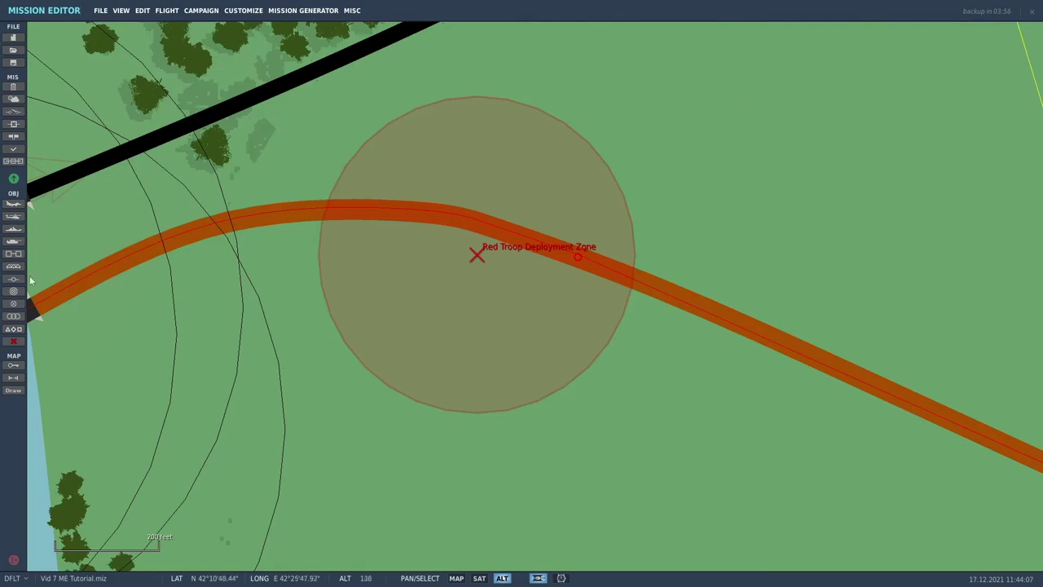
left_click(15, 305)
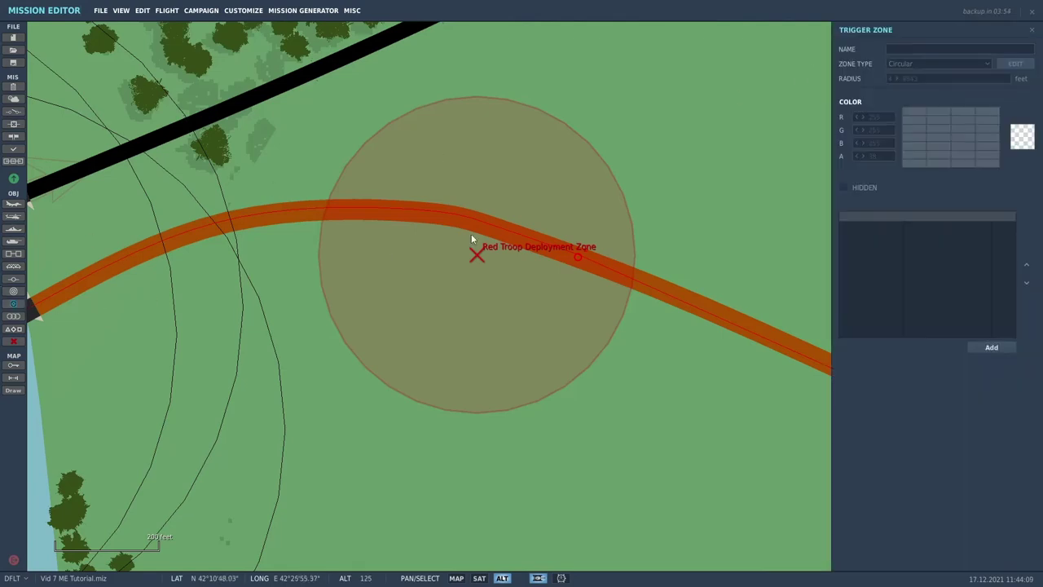
left_click(717, 85)
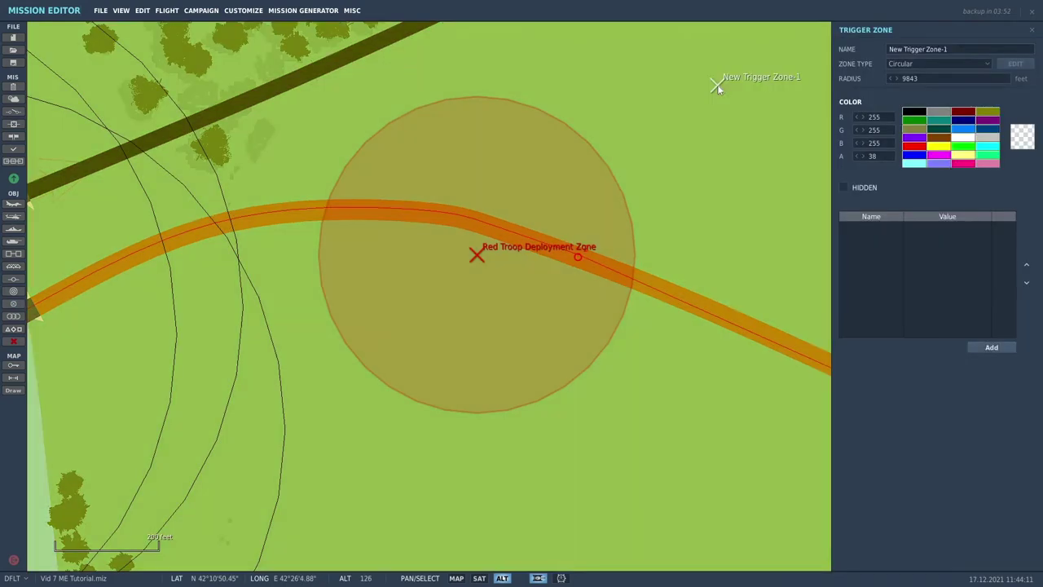
Set the new trigger zone's radius to 98 feet
scroll(726, 351, "down", 5)
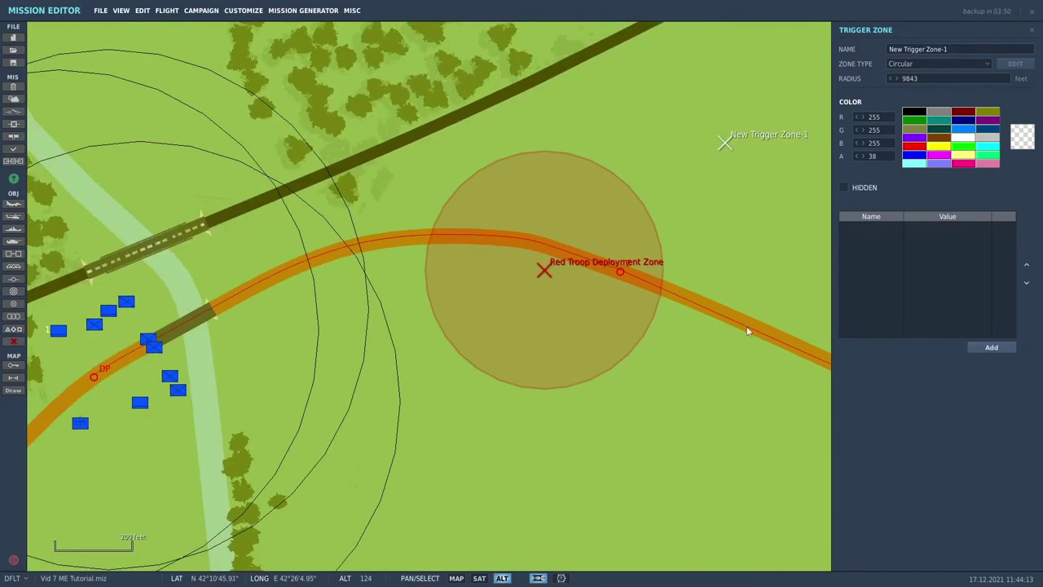
left_click_drag(690, 443, 355, 291)
scroll(463, 353, "down", 4)
scroll(463, 348, "down", 1)
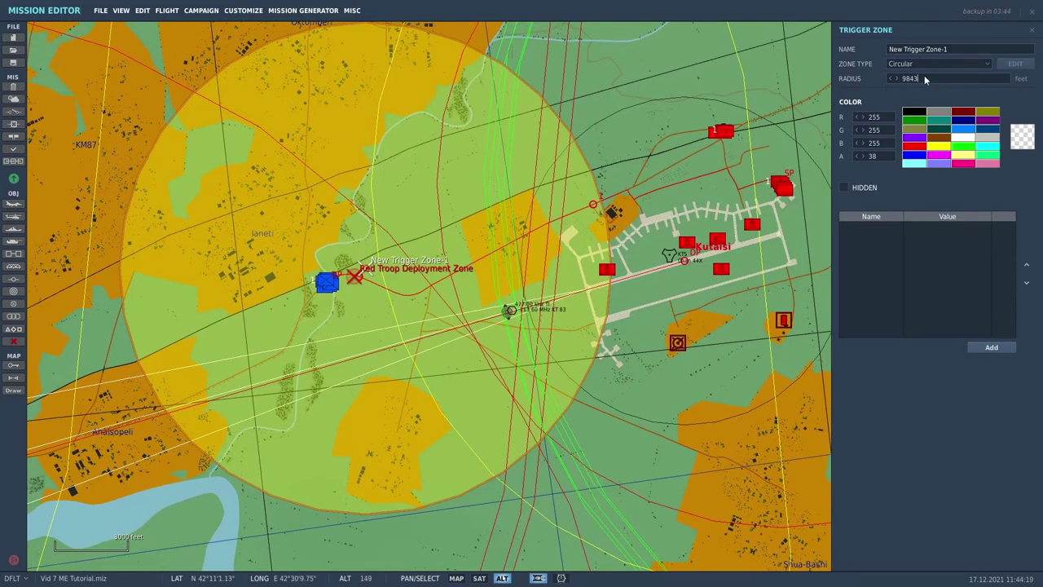
key("BackSpace")
key("BackSpace")
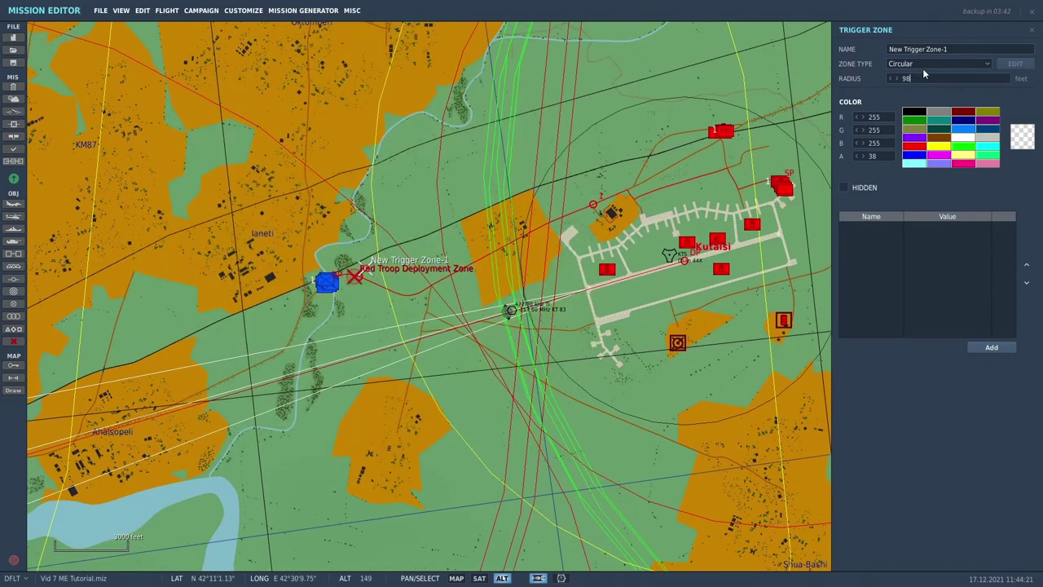
Rename the new trigger zone beside the Red Troop Deployment Zone as "a"
scroll(391, 245, "up", 5)
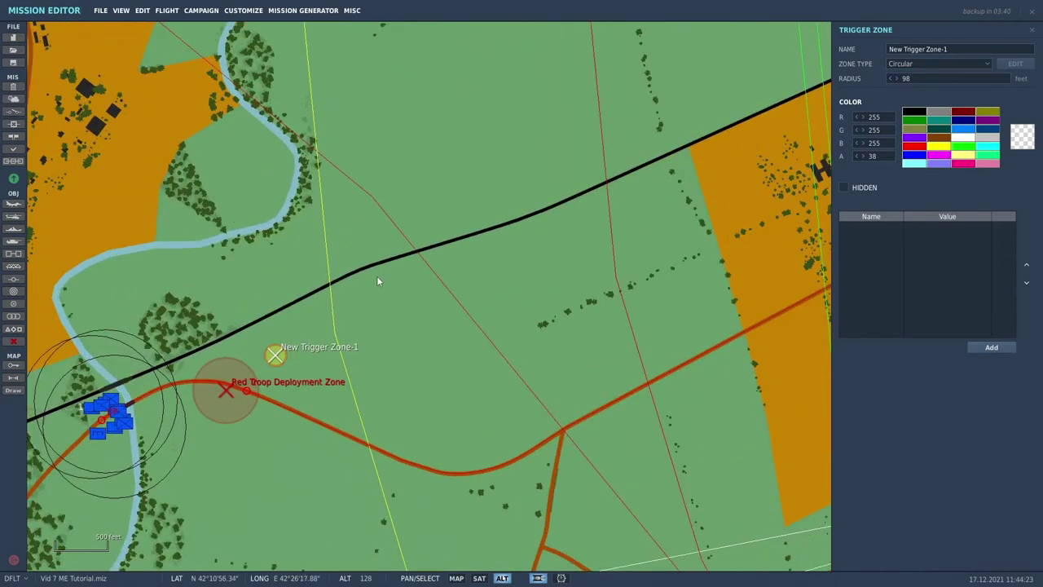
left_click_drag(389, 267, 665, 134)
scroll(590, 259, "up", 3)
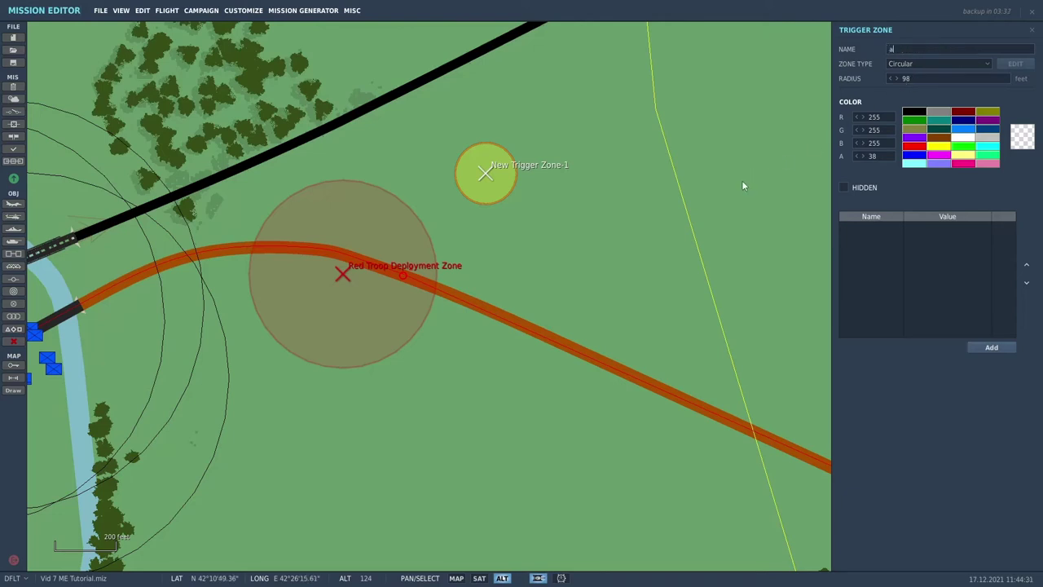
left_click(713, 173)
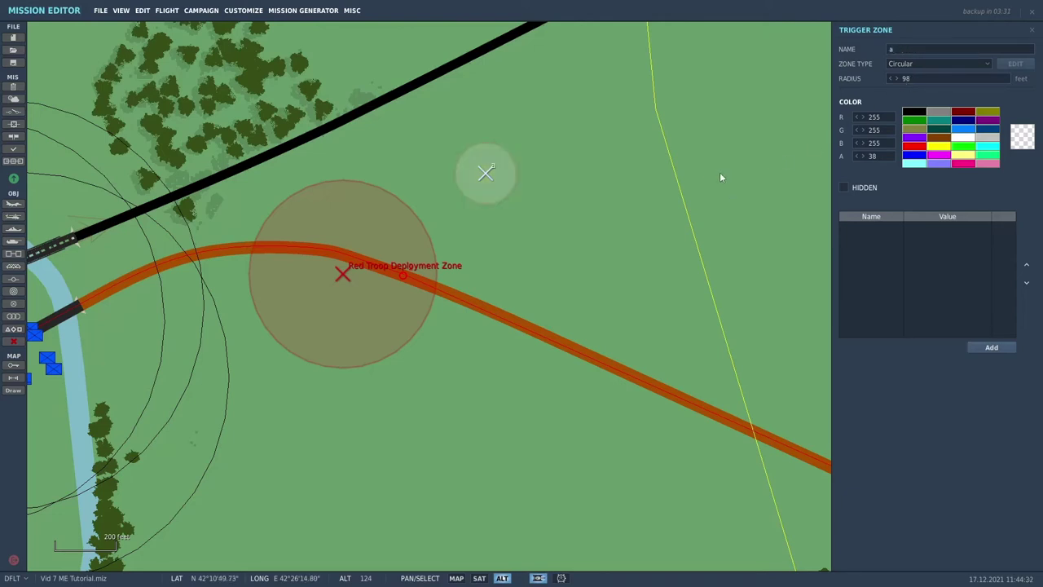
left_click(489, 178)
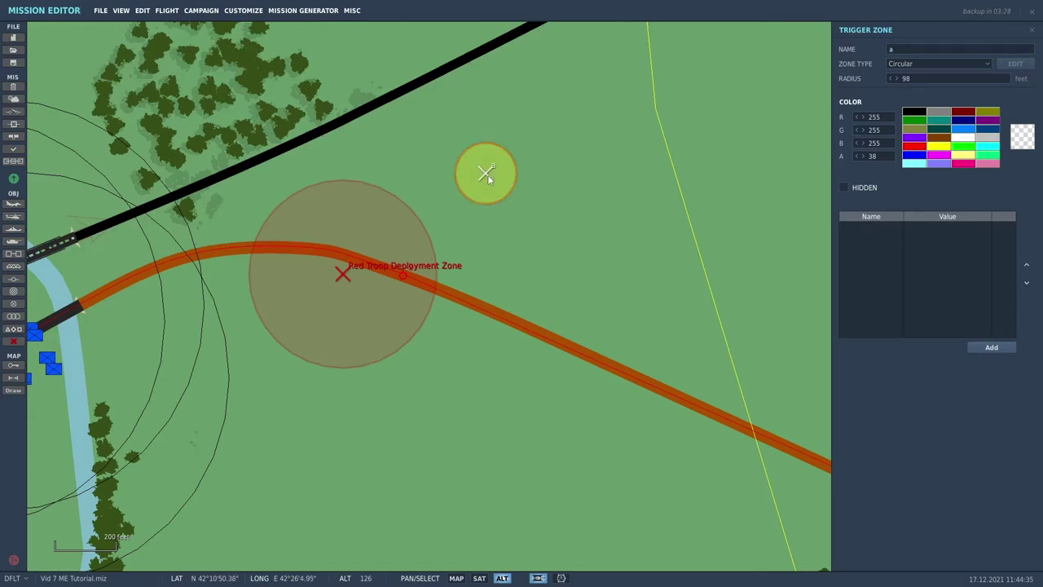
Delete the trigger zone "a" from the mission's list of trigger zones
left_click(15, 321)
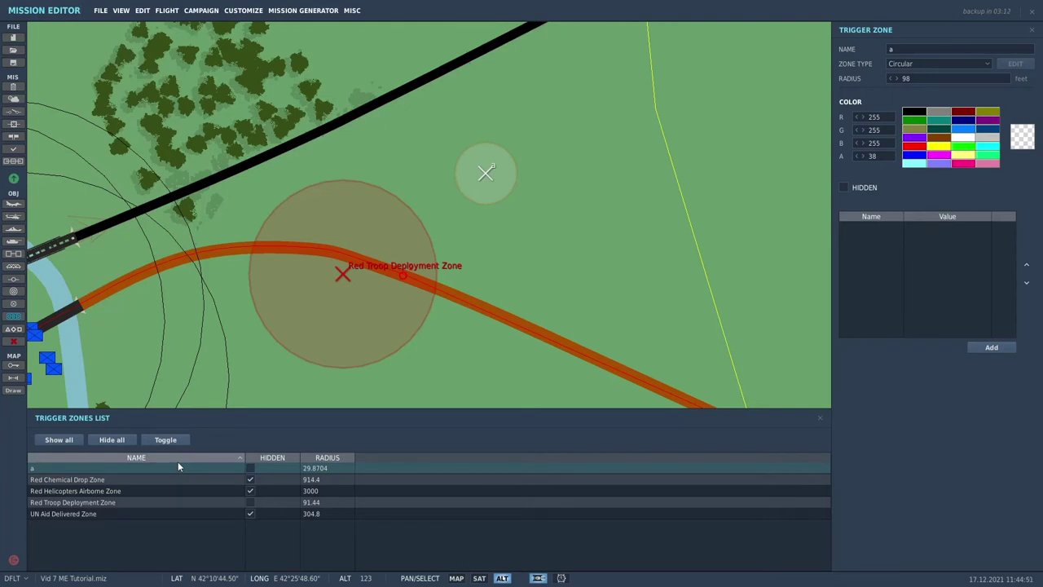
left_click(95, 467)
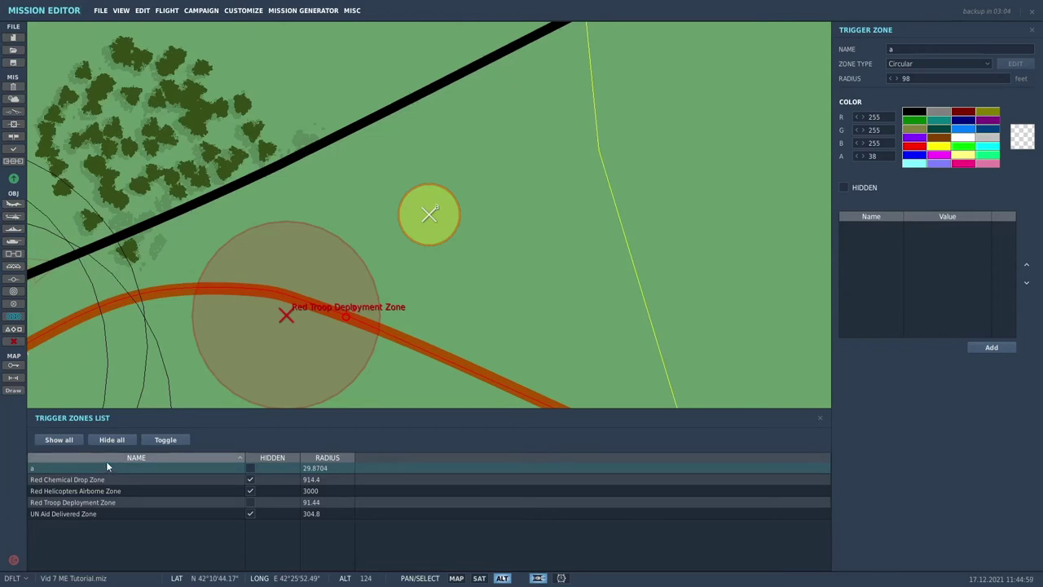
key("Delete")
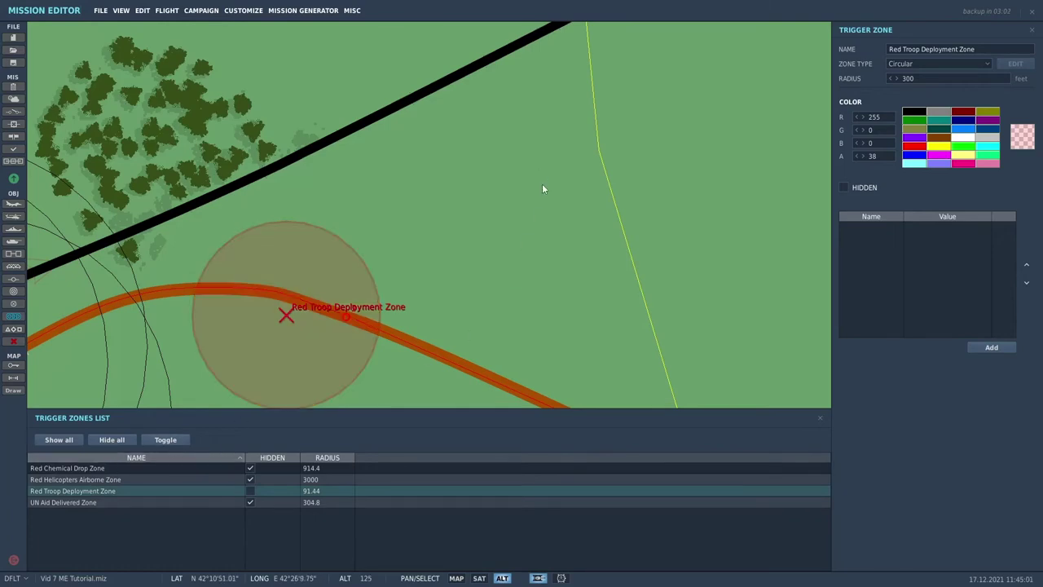
Examine the Red Troop Deployment Zone and how the column's road route and waypoint lie within it
scroll(524, 263, "down", 4)
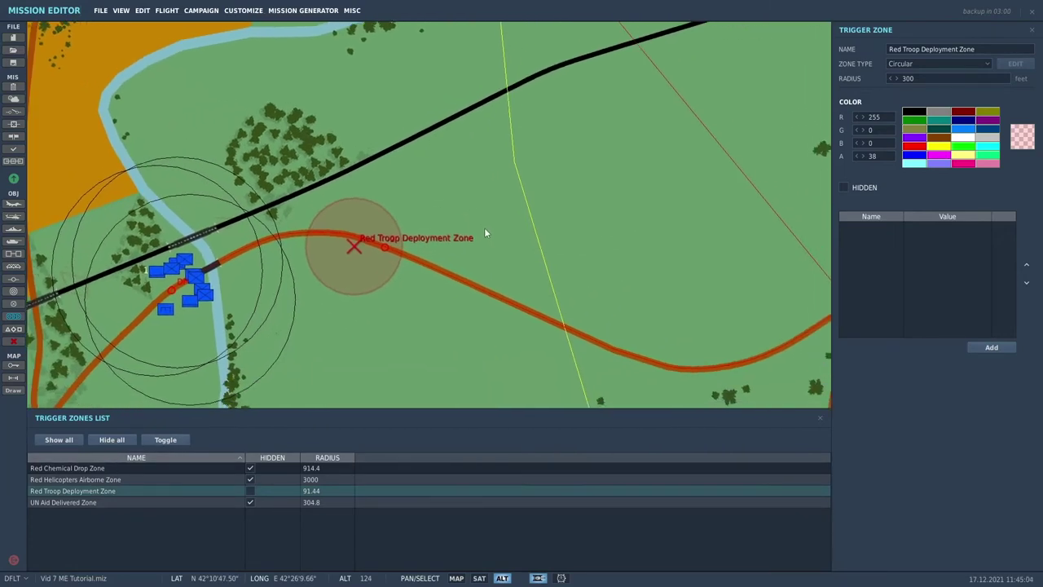
scroll(493, 238, "up", 4)
right_click_drag(388, 268, 559, 154)
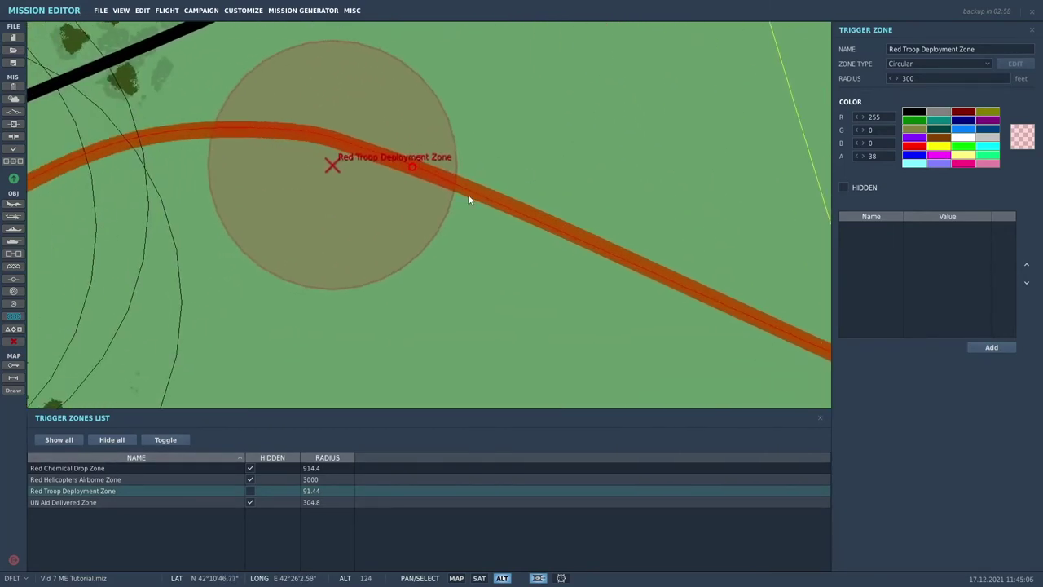
scroll(469, 196, "up", 2)
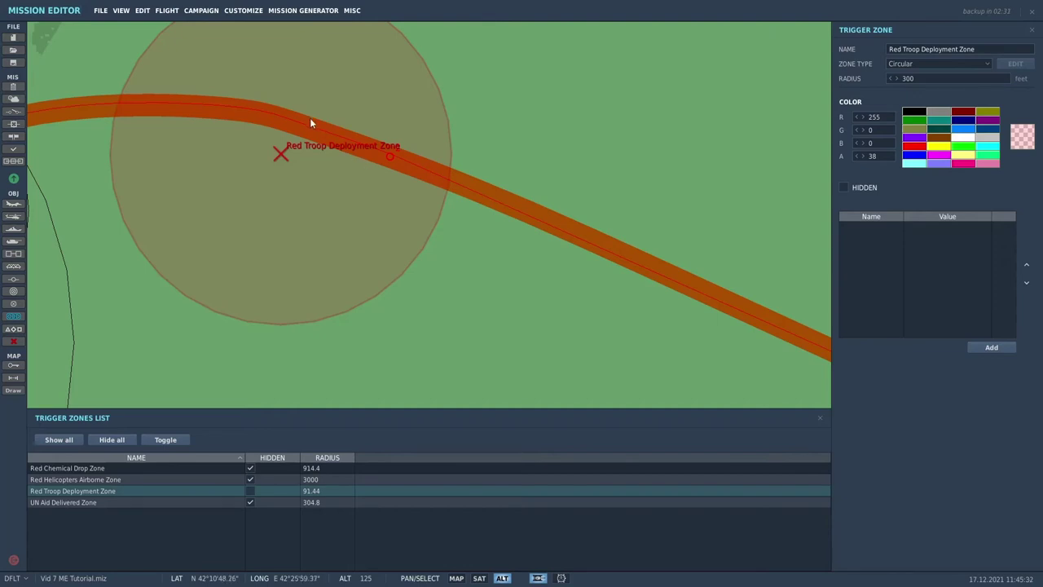
scroll(371, 258, "down", 2)
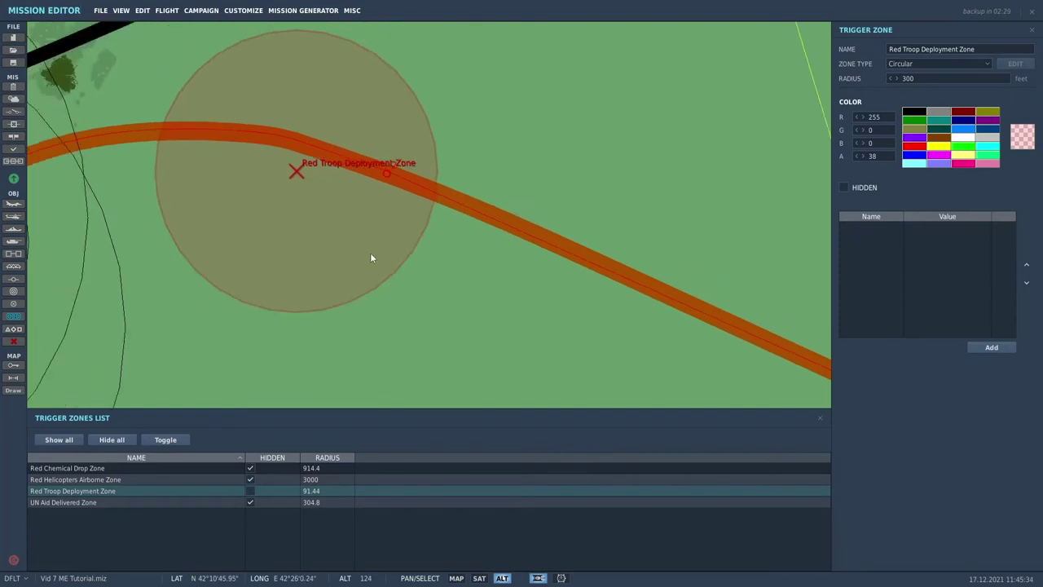
List the mission's units and filter them to vehicles only, excluding helicopters, planes, ships and statics
left_click(12, 330)
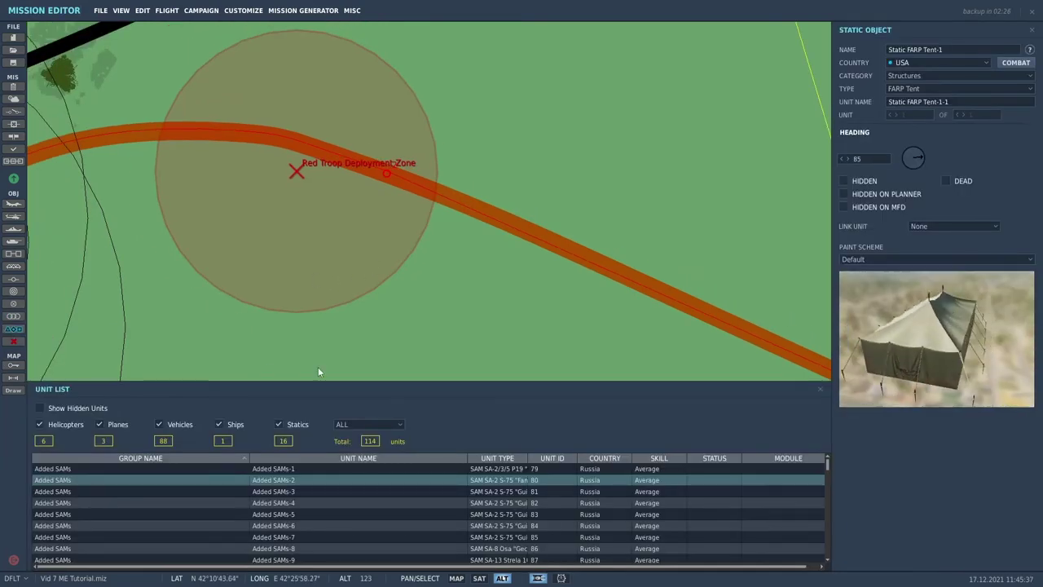
scroll(318, 362, "down", 1)
scroll(186, 517, "down", 3)
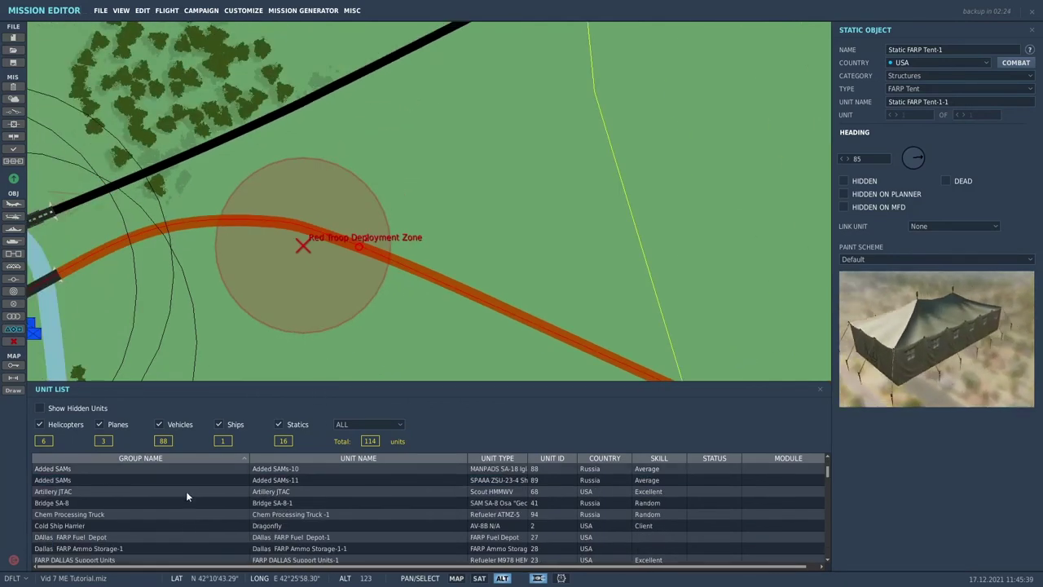
left_click(98, 425)
left_click(39, 424)
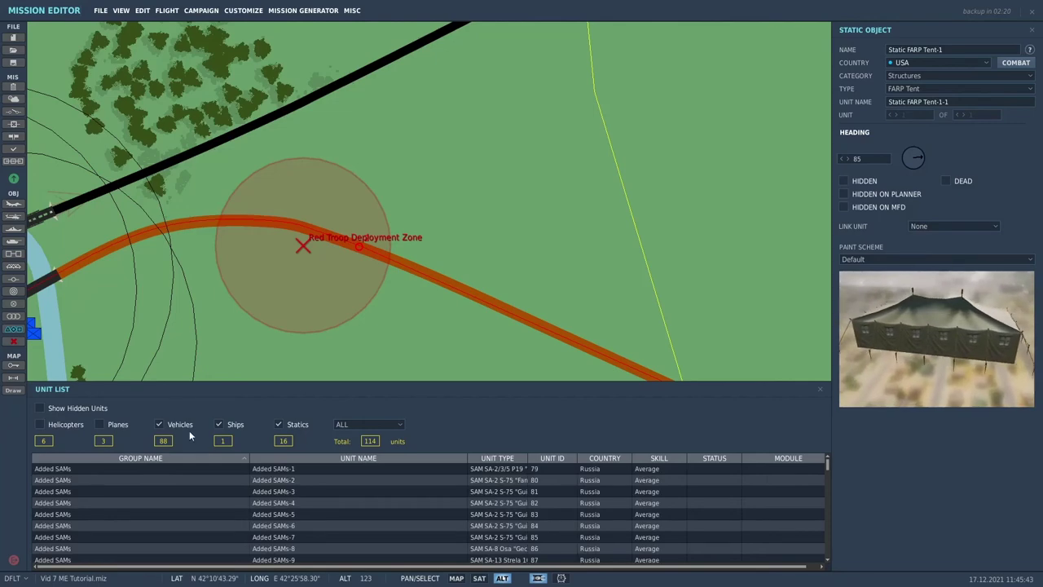
left_click(218, 425)
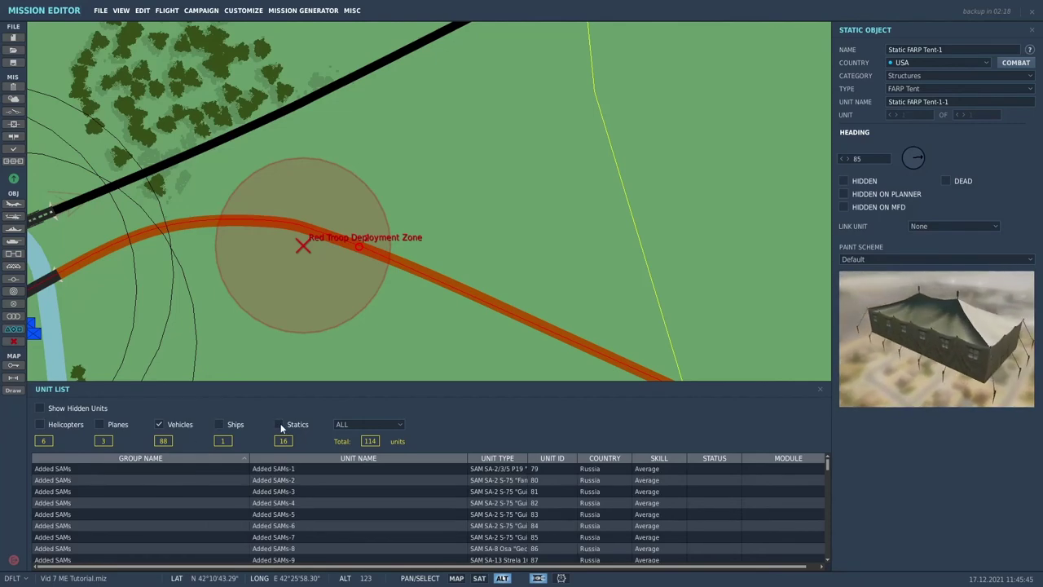
left_click(281, 425)
Find the Red Reinforcement Column and Red Troop Reinforcements entries in the unit list and compare their unit types and status
scroll(272, 521, "down", 5)
scroll(271, 522, "down", 5)
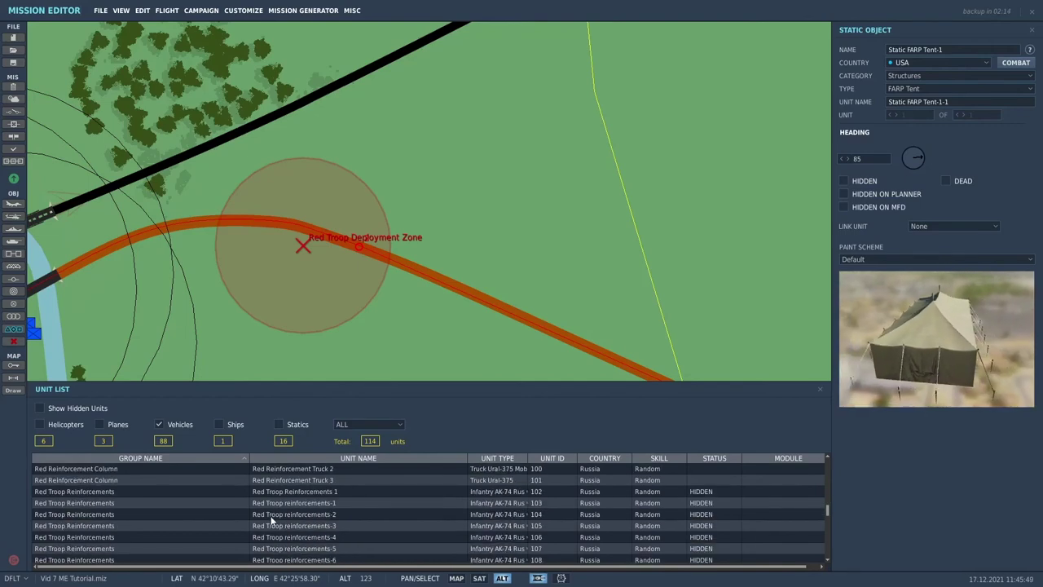
scroll(272, 521, "up", 2)
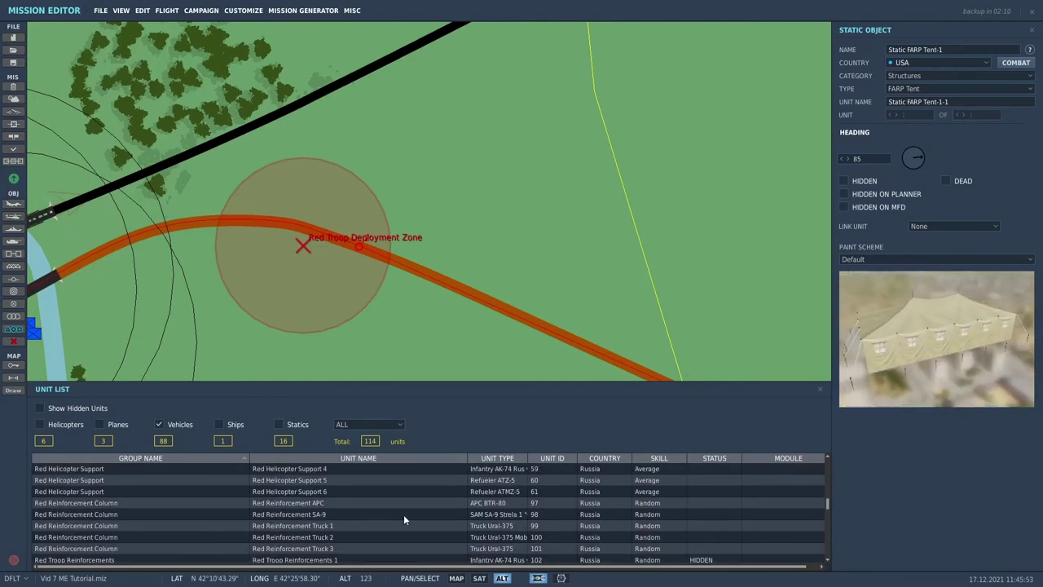
scroll(403, 515, "down", 3)
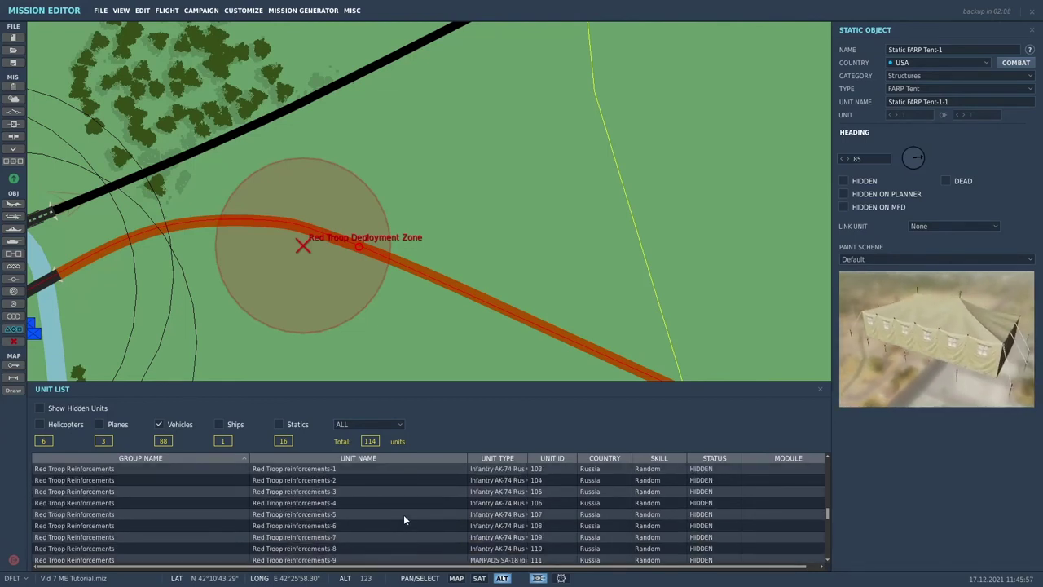
scroll(403, 519, "down", 2)
scroll(403, 520, "up", 2)
scroll(403, 514, "up", 2)
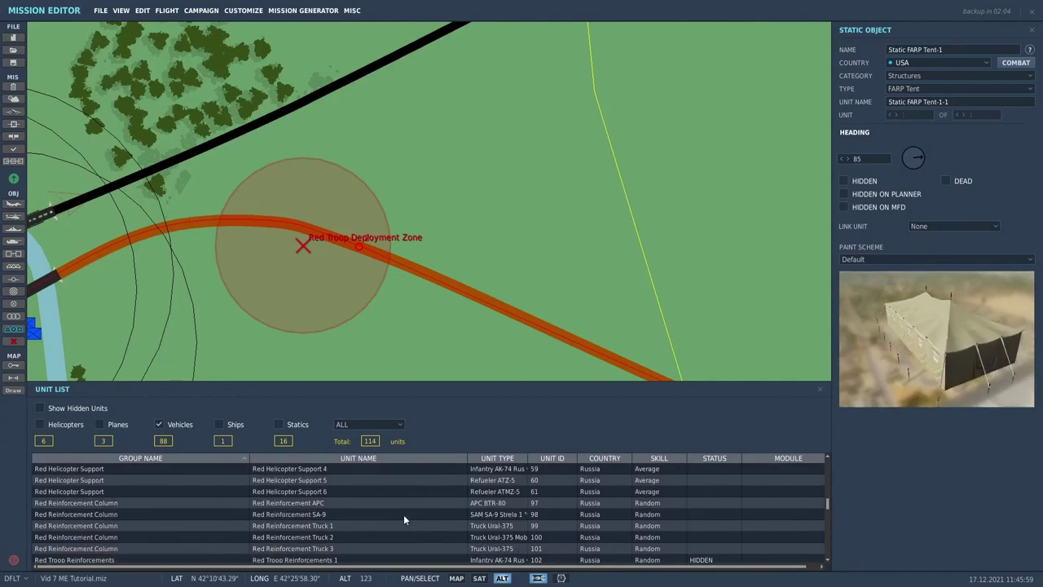
scroll(403, 515, "down", 2)
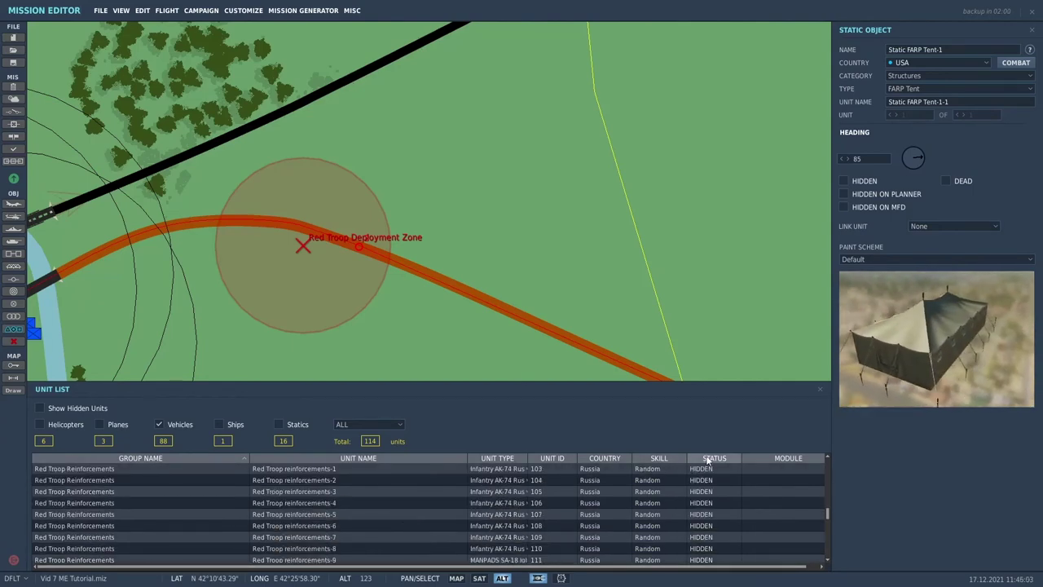
Unhide the Red Troop Reinforcements infantry group on both the map and the planner, and return to the full map
left_click(79, 470)
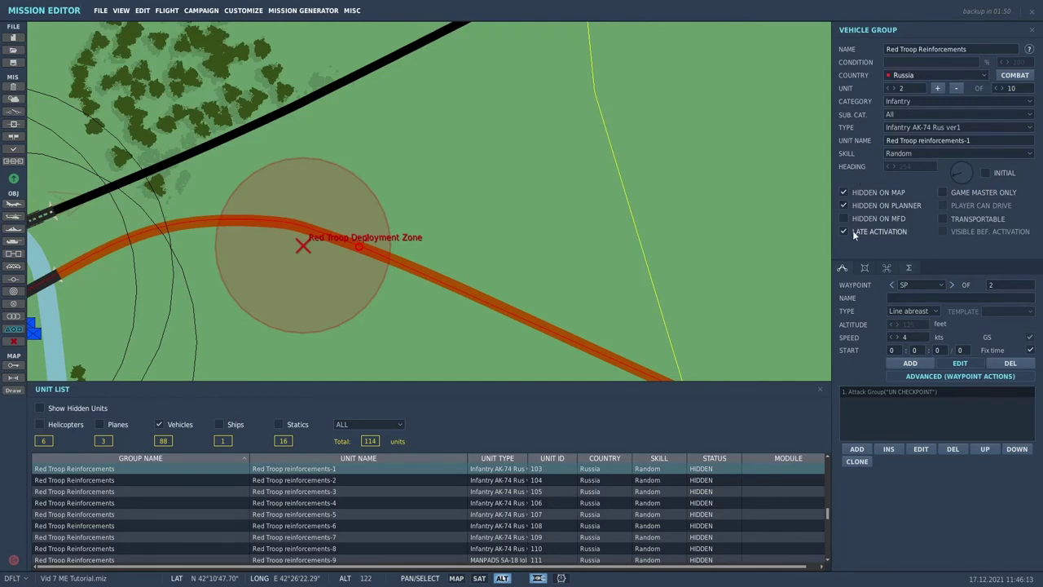
left_click(844, 206)
left_click(844, 193)
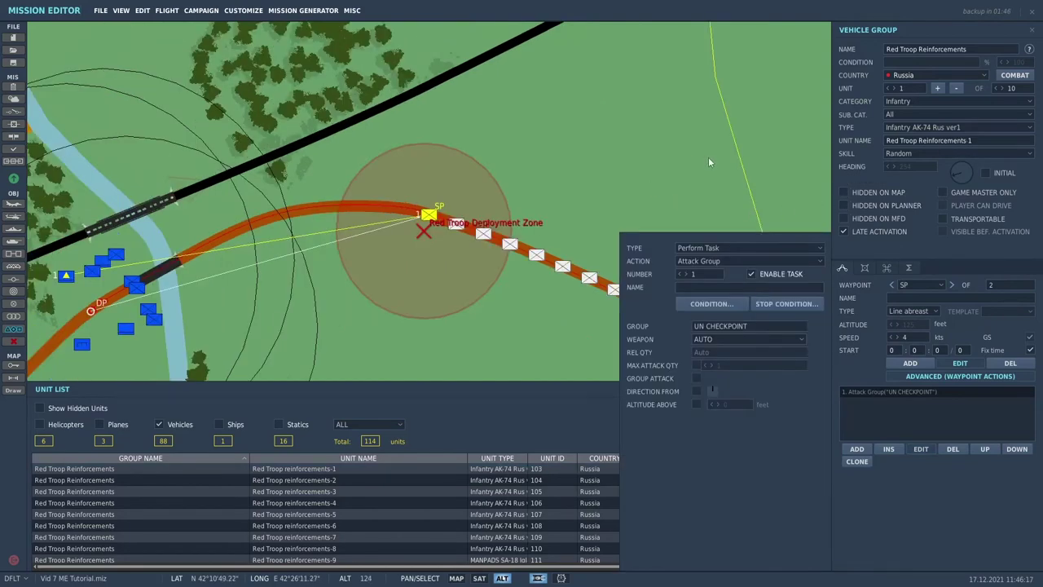
left_click(753, 139)
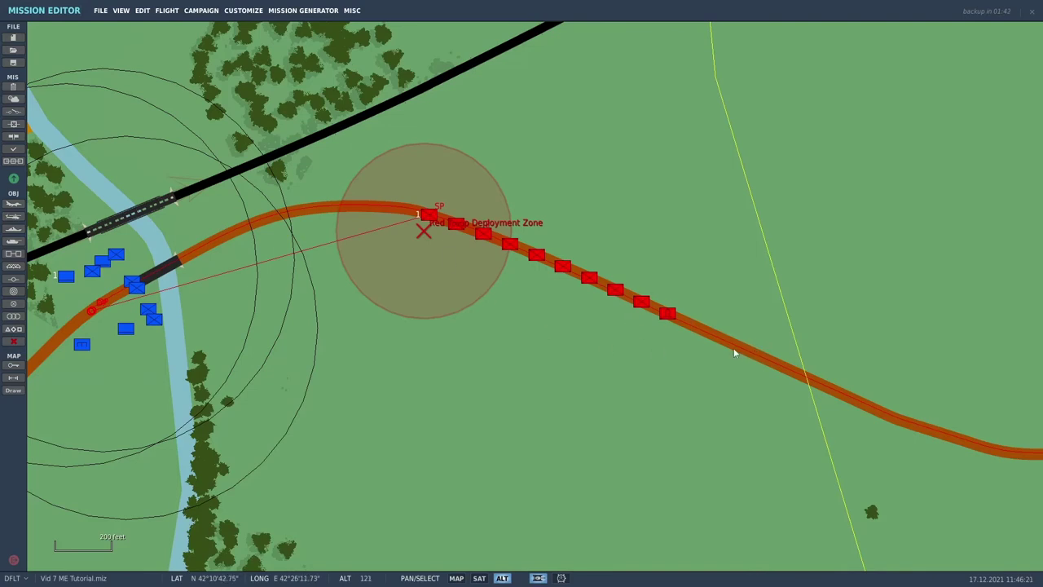
Reselect the Red Troop Reinforcements group and review its units and its Attack Group task against the UN CHECKPOINT
left_click(427, 214)
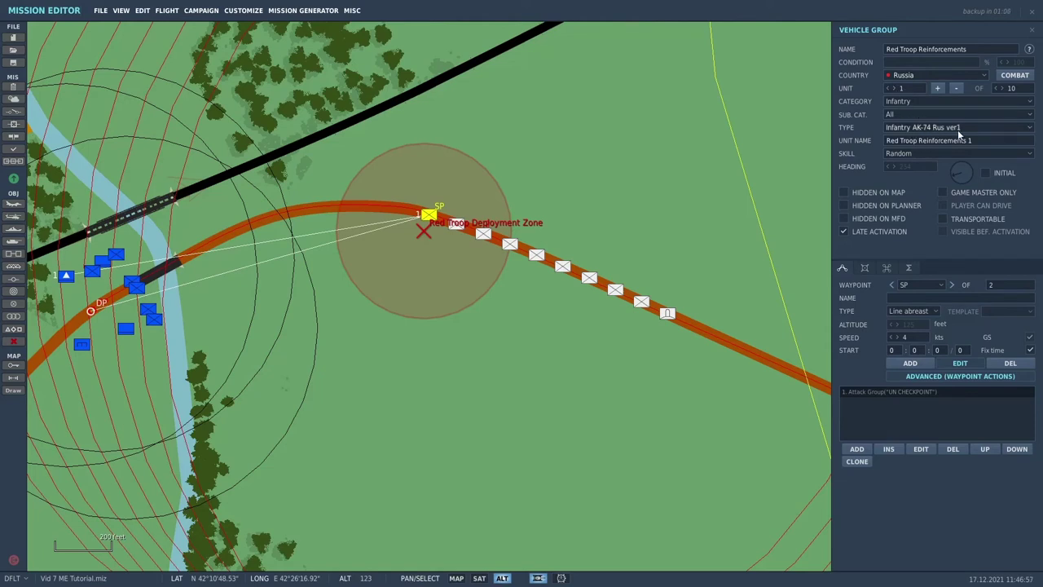
left_click(895, 88)
right_click_drag(586, 198, 718, 192)
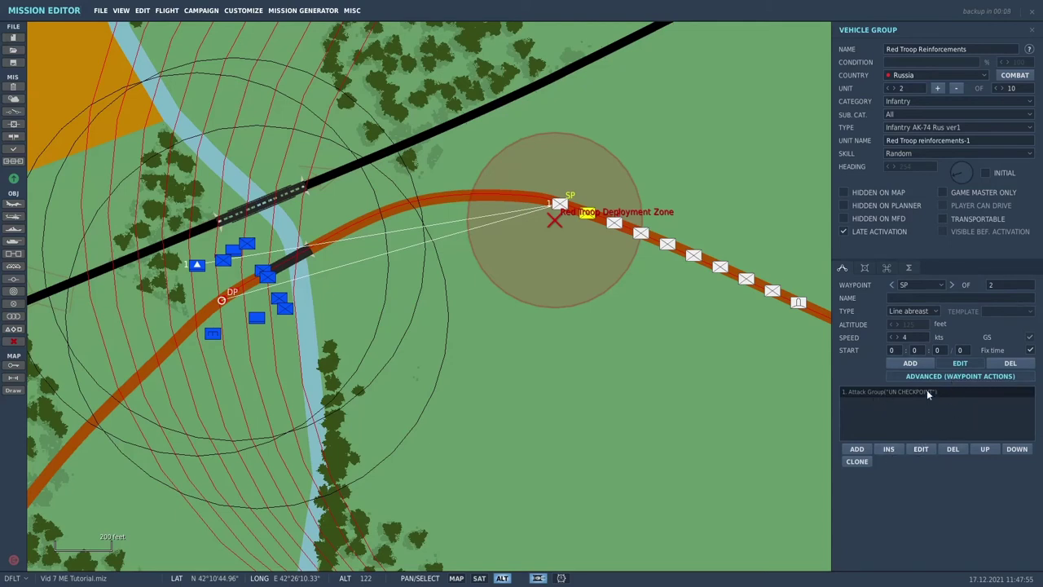
left_click(922, 449)
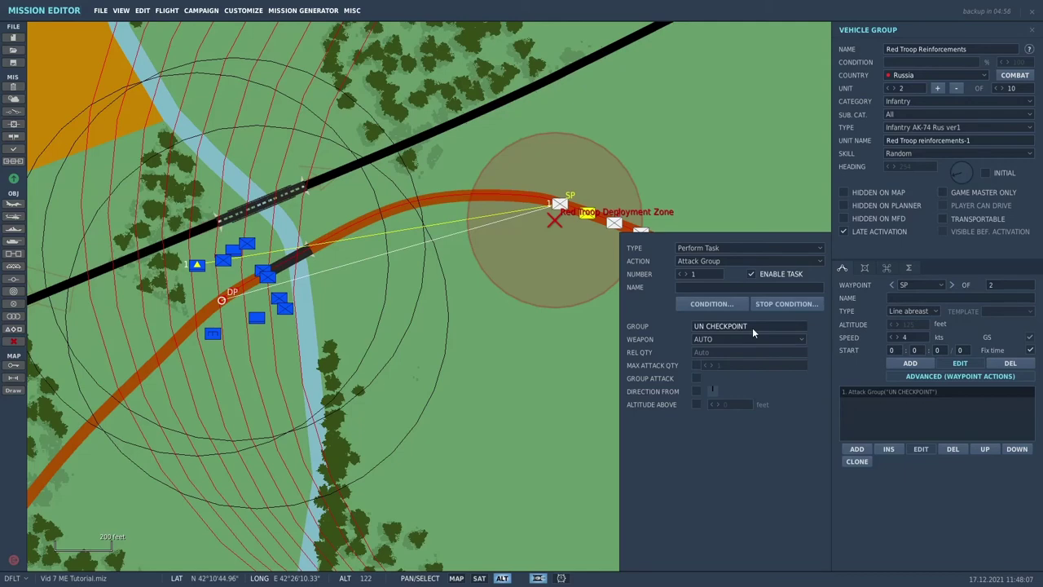
left_click(576, 398)
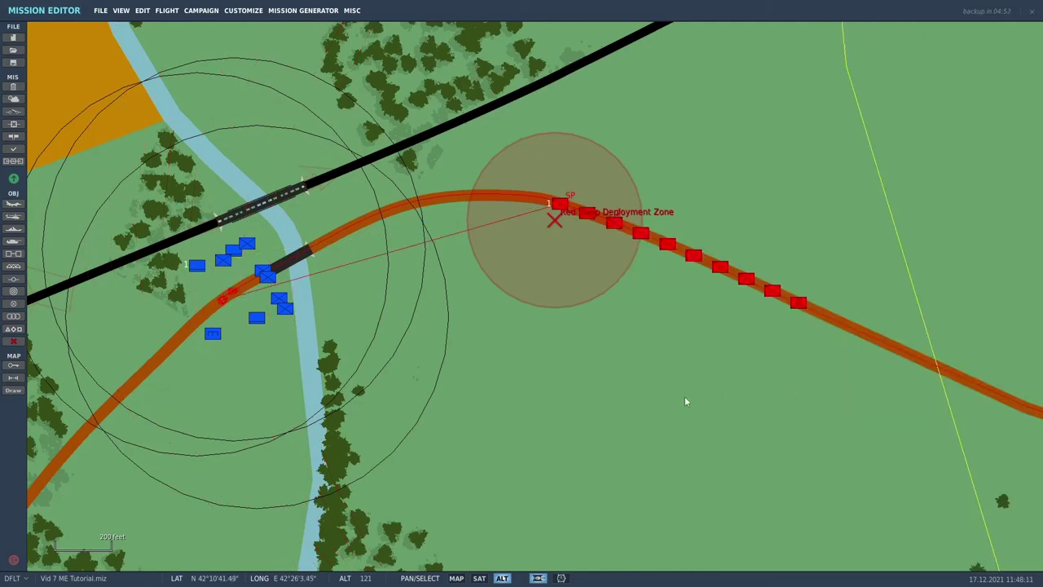
Select waypoint 2 of the Red Reinforcement Column, review its Attack Group task against the UN CHECKPOINT, and go to the following waypoint
scroll(689, 398, "up", 2)
scroll(701, 388, "up", 1)
right_click_drag(664, 291, 776, 448)
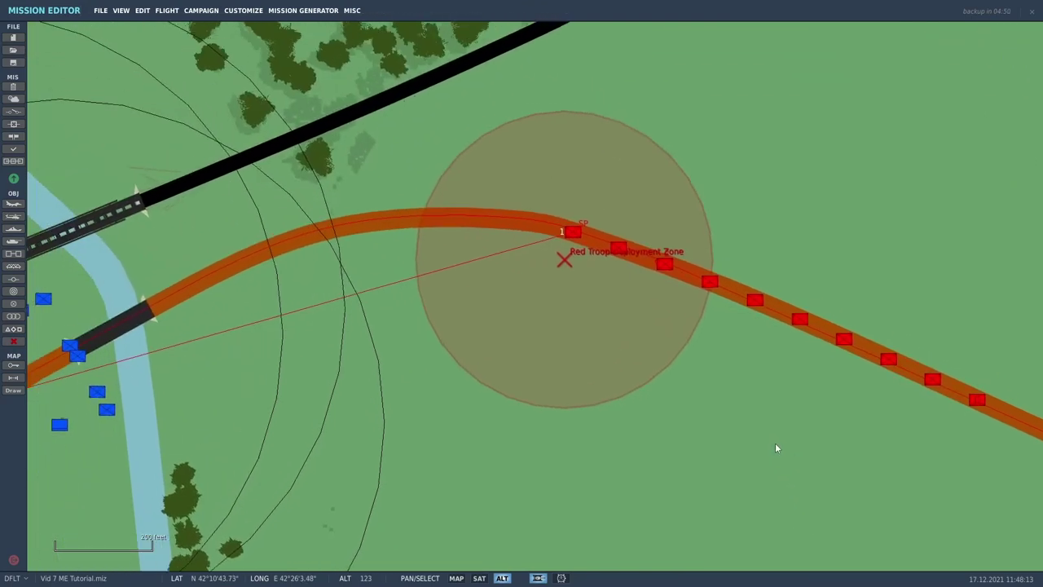
scroll(667, 331, "up", 2)
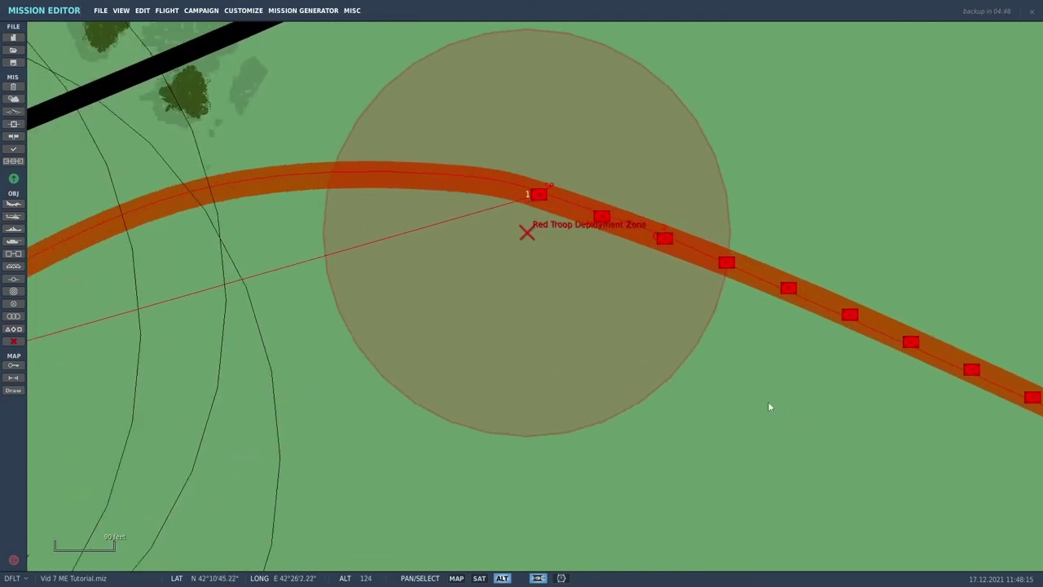
right_click_drag(787, 413, 826, 555)
scroll(771, 478, "up", 1)
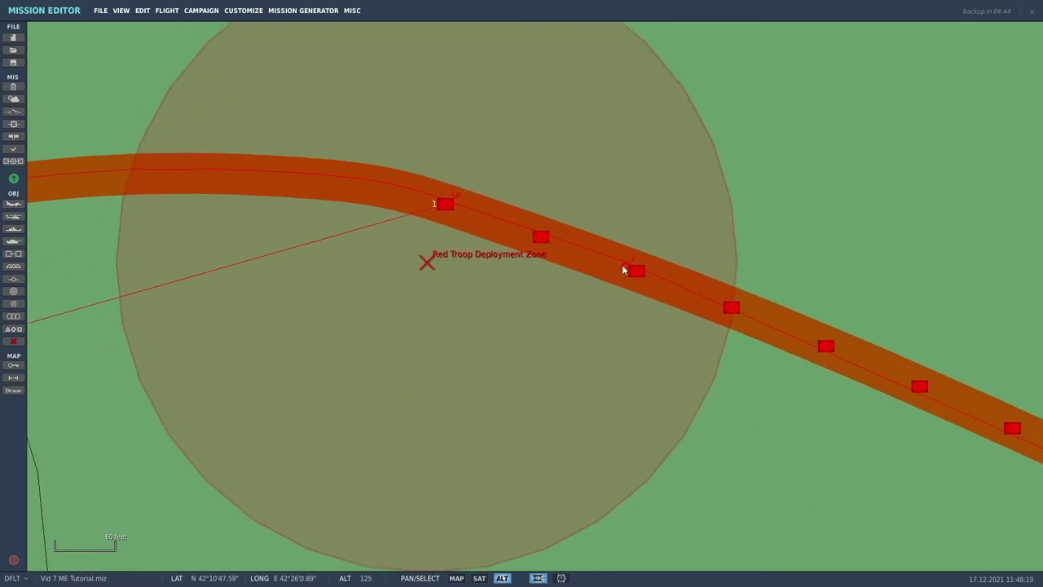
left_click(624, 267)
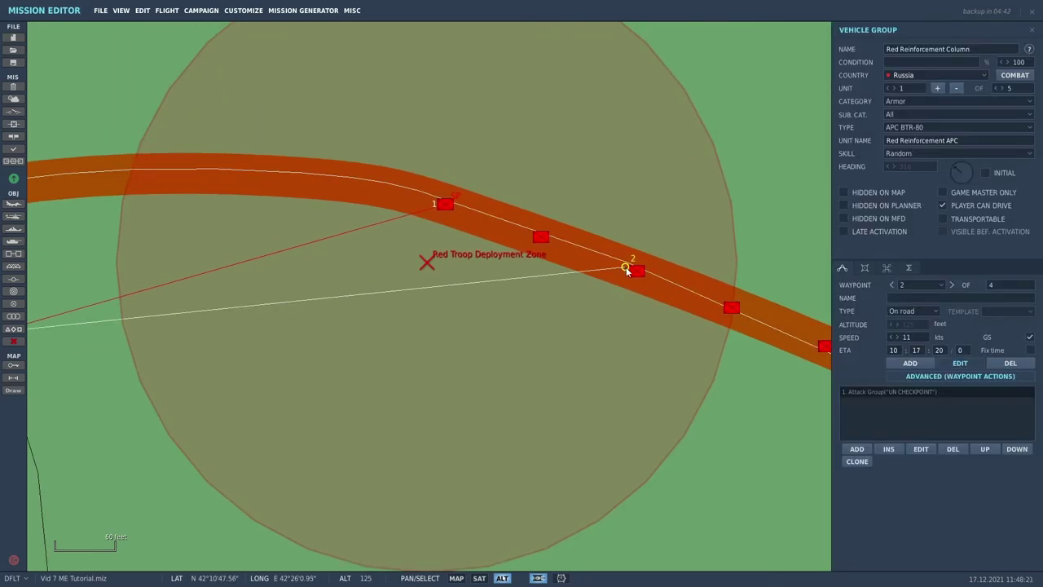
right_click_drag(734, 456, 699, 345)
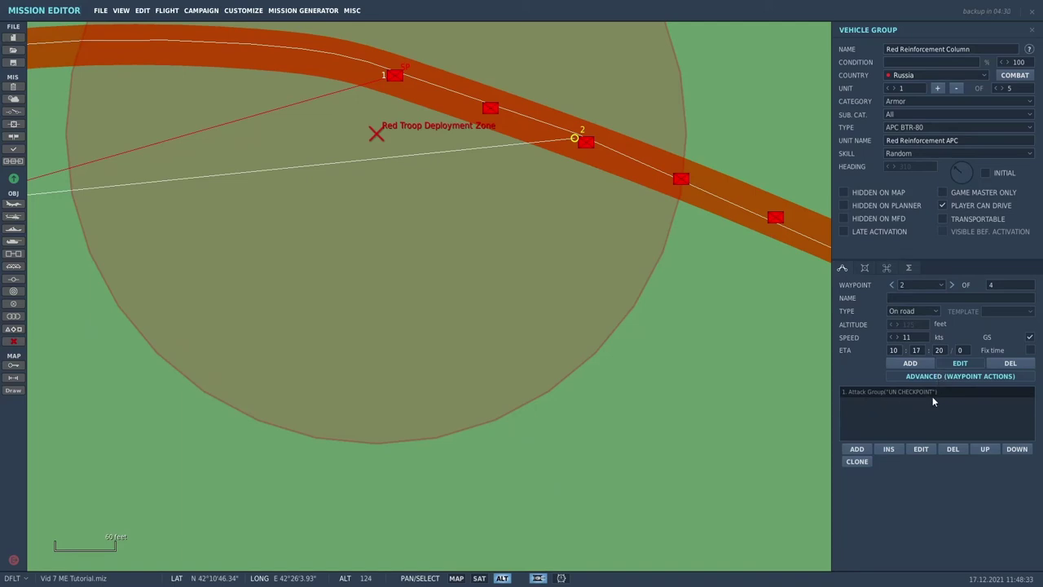
scroll(615, 365, "down", 5)
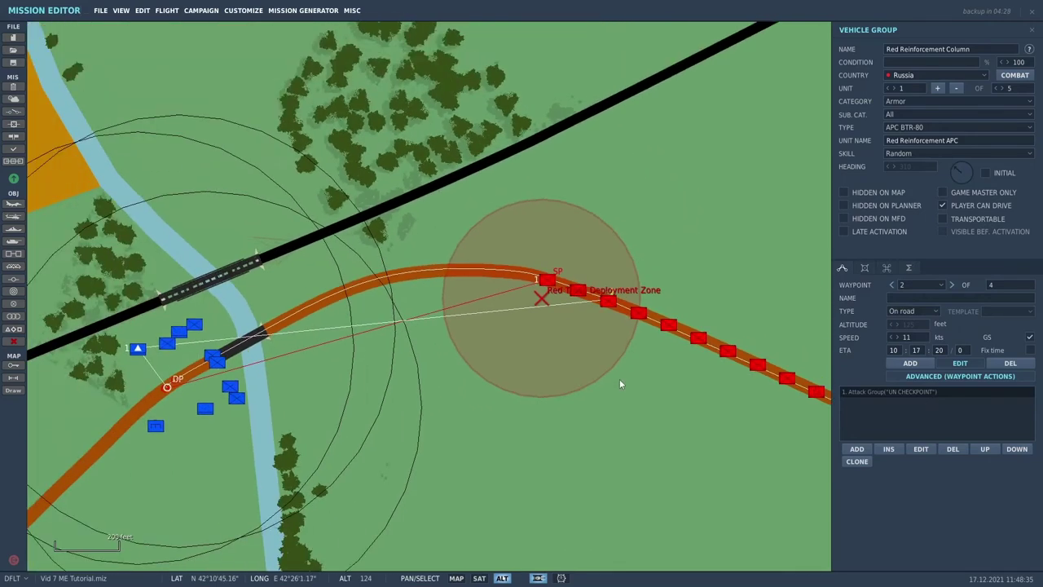
scroll(620, 383, "down", 1)
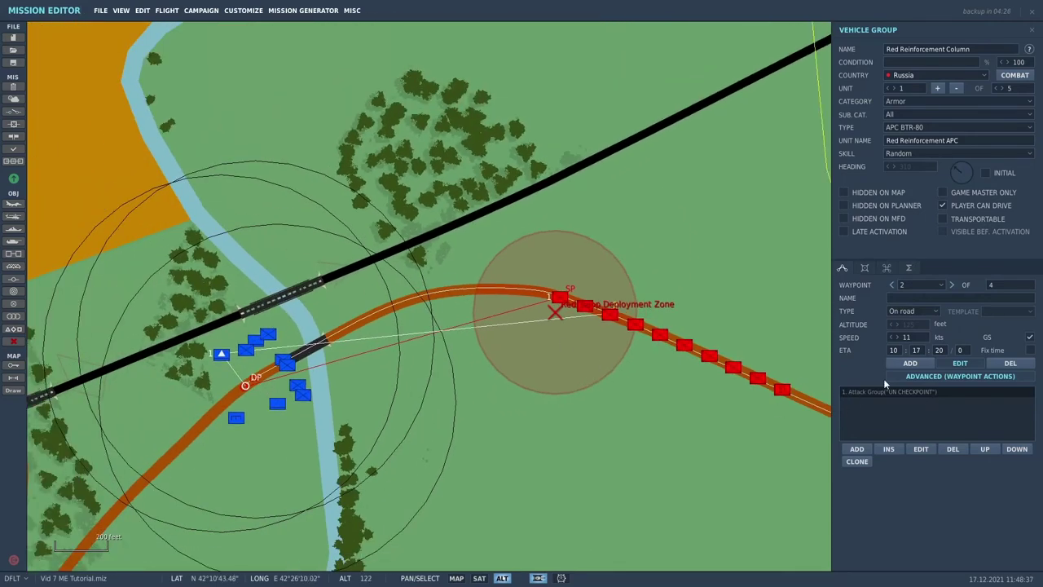
left_click(952, 285)
Review the "Red Forces attack Checkpoint" trigger's zone condition and its group activation, sound and message actions
left_click(14, 112)
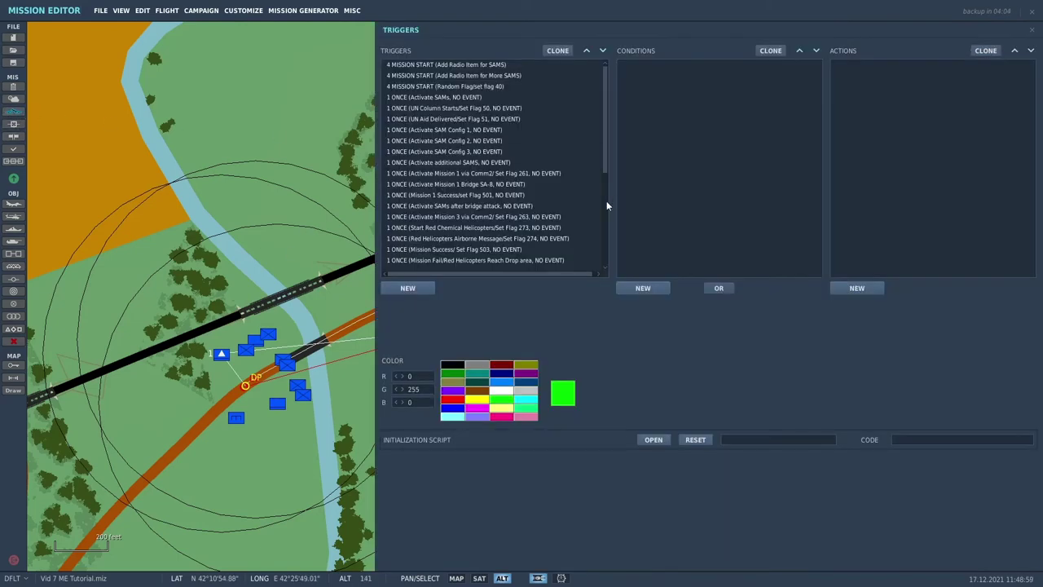
scroll(564, 215, "down", 5)
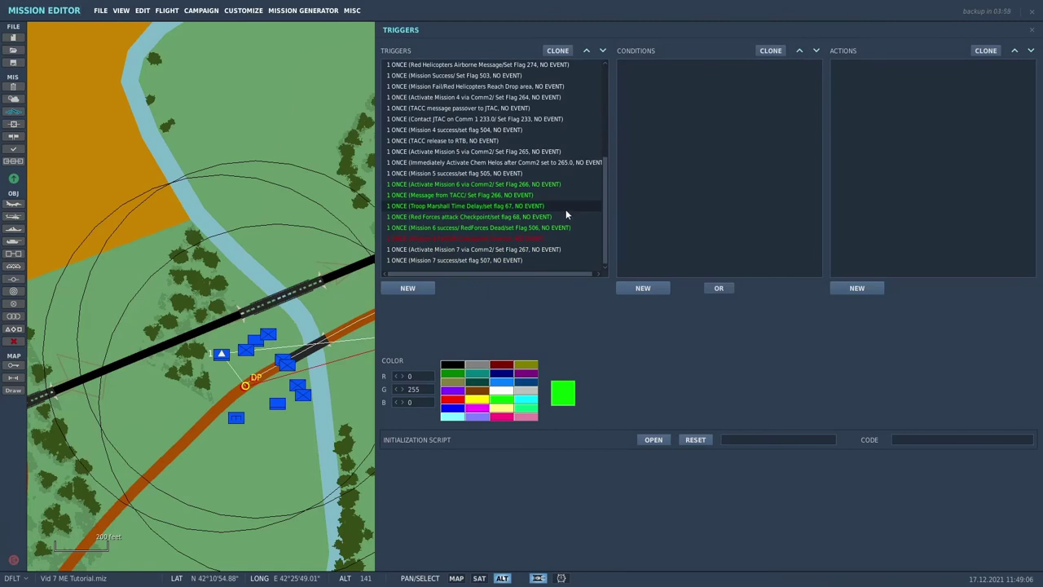
left_click(561, 218)
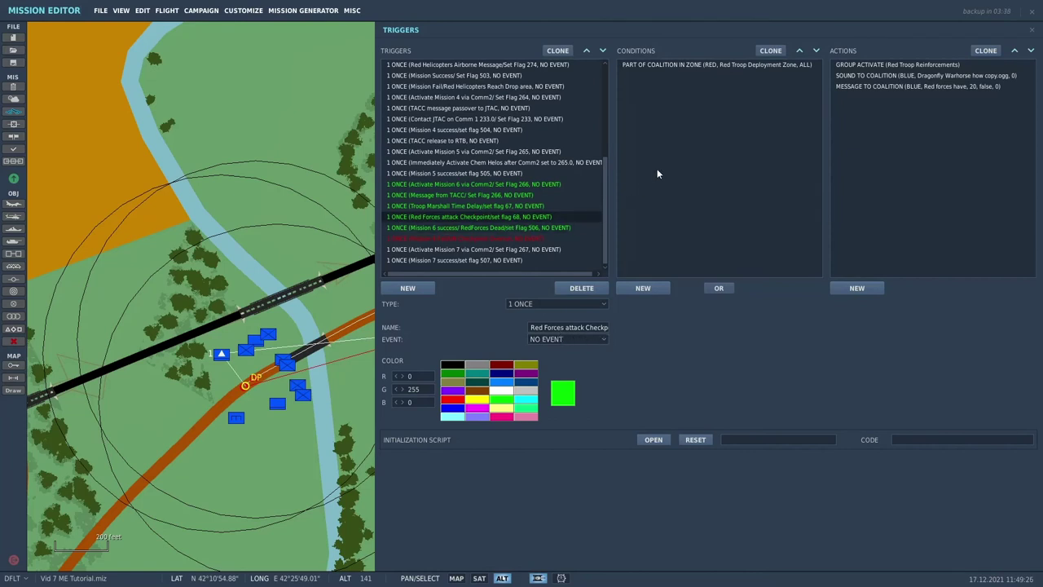
left_click(665, 65)
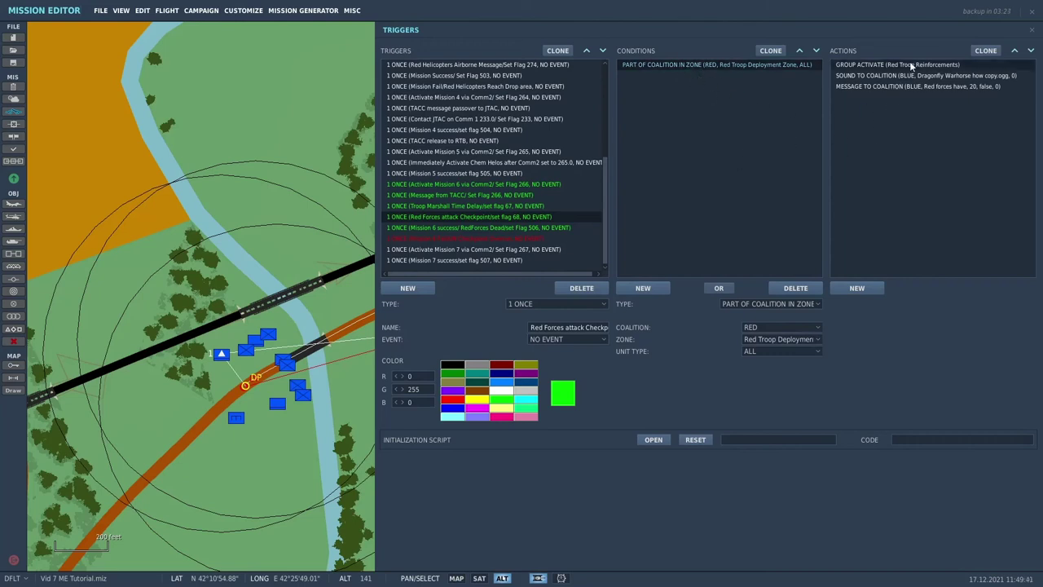
left_click(864, 63)
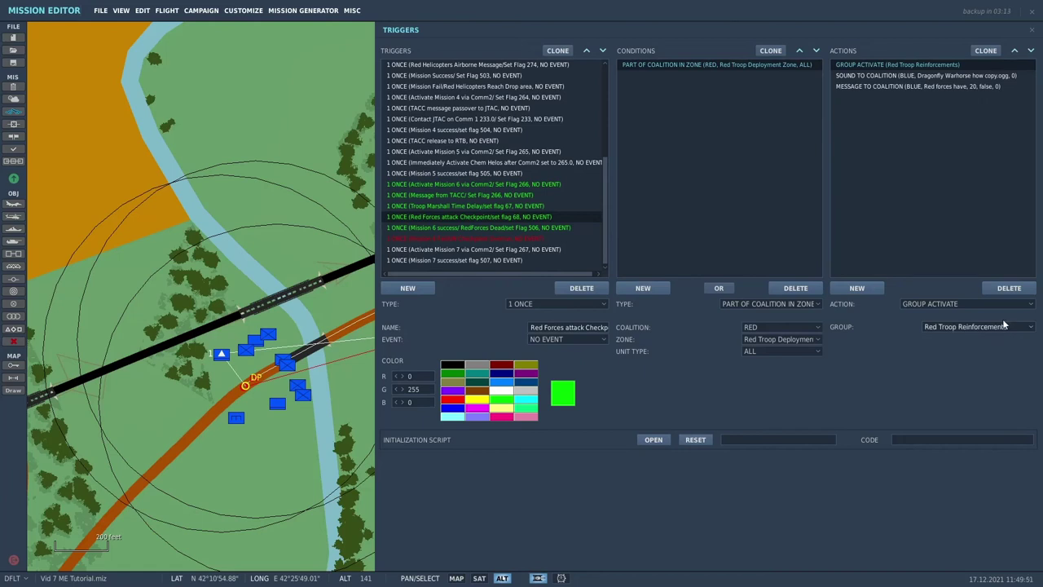
left_click(959, 76)
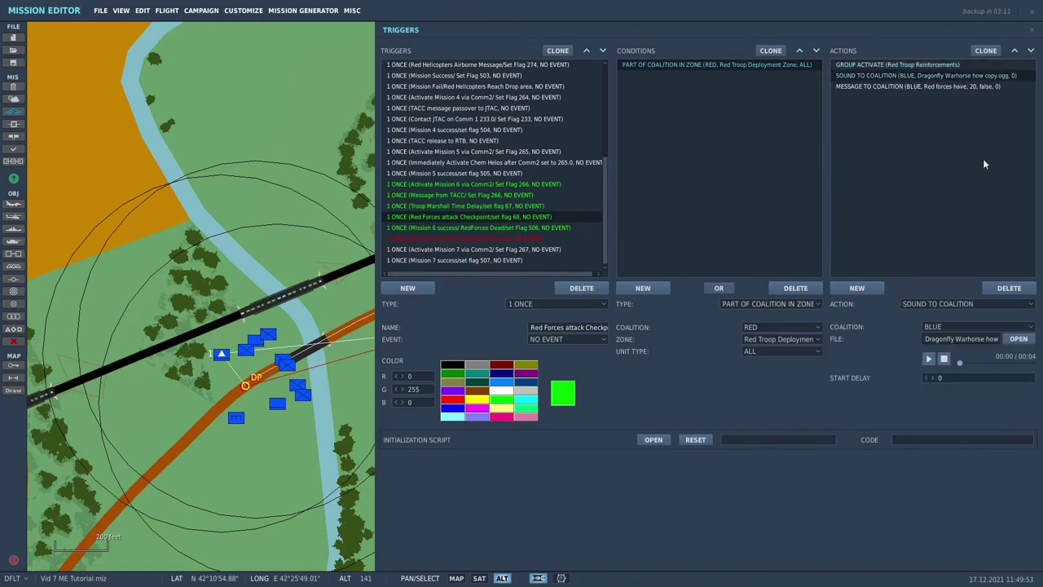
left_click(964, 85)
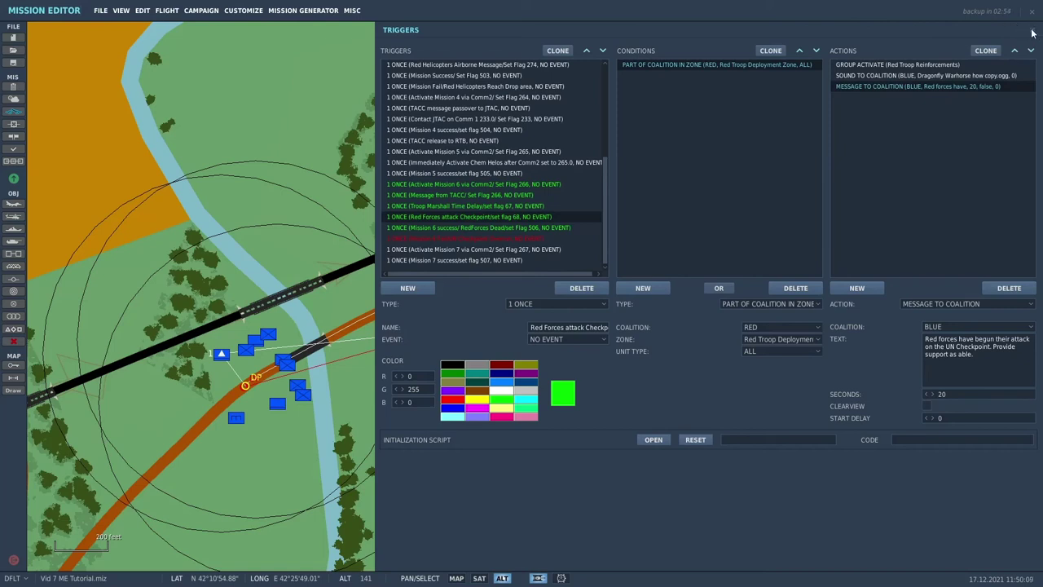
Review the Mission 6 success trigger's group and unit loss conditions, plus its flag 506 and message actions
left_click(568, 227)
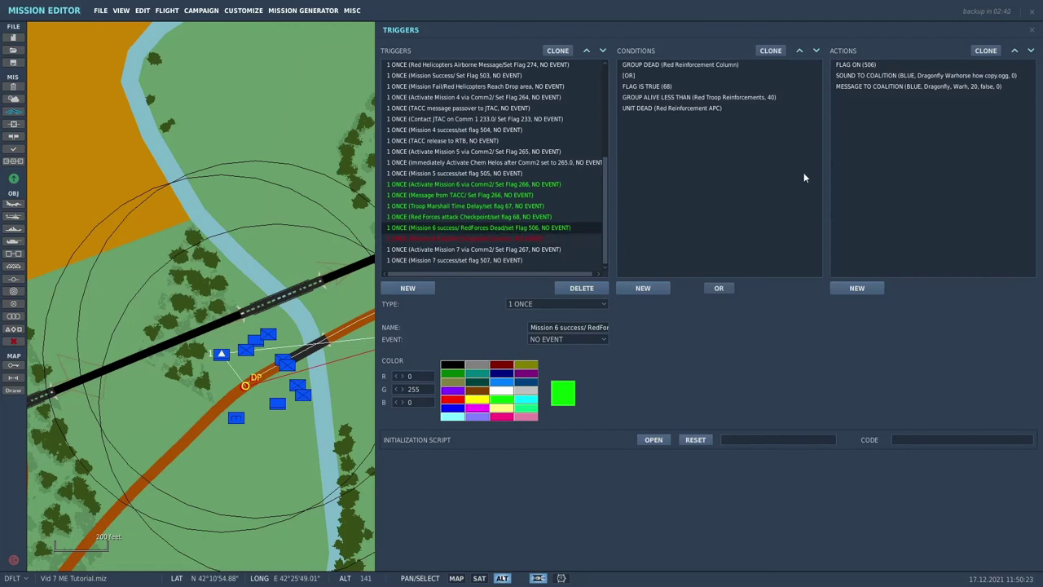
left_click(733, 65)
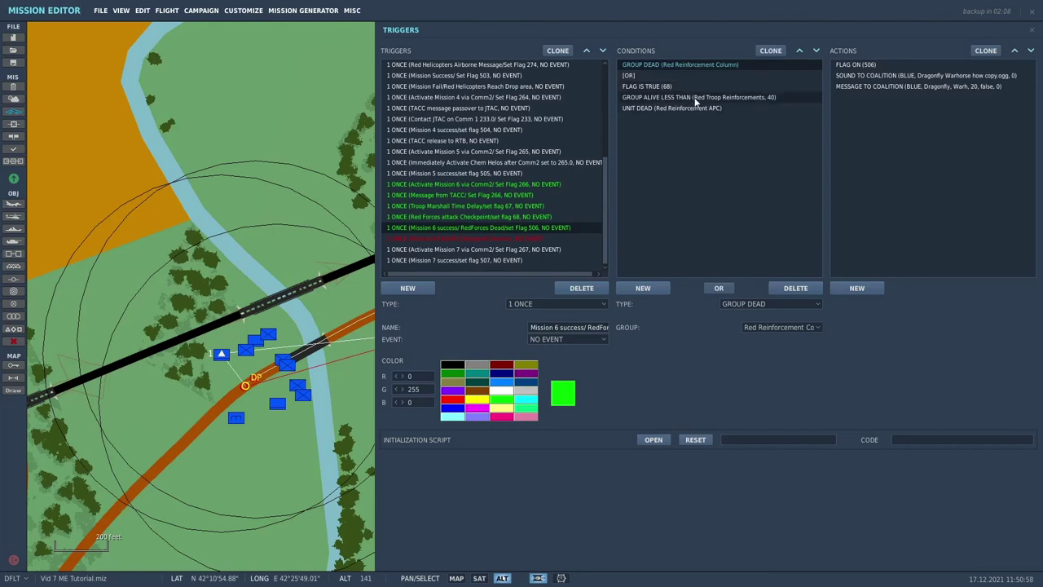
left_click(697, 98)
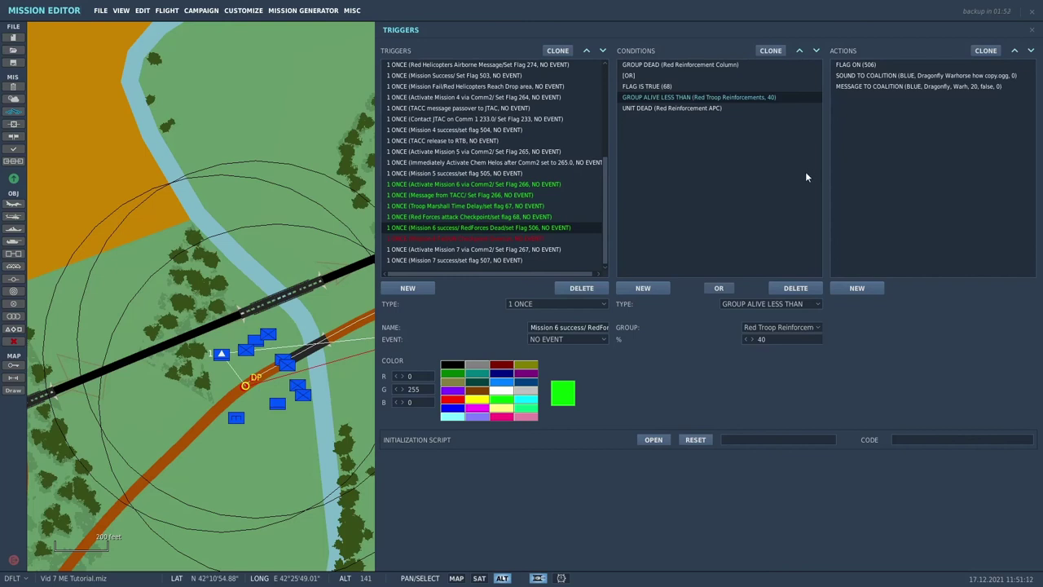
left_click(712, 108)
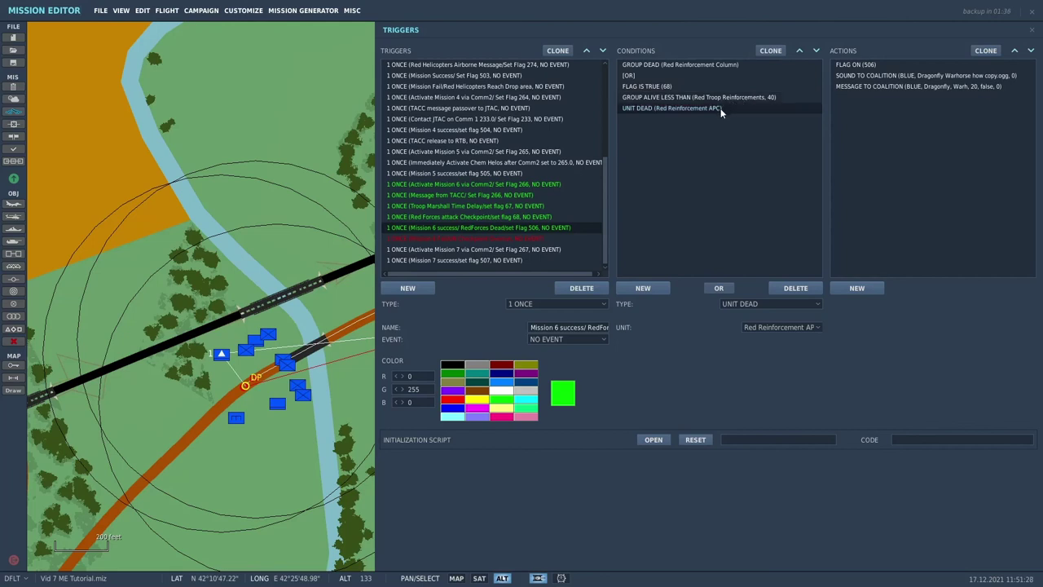
left_click(894, 68)
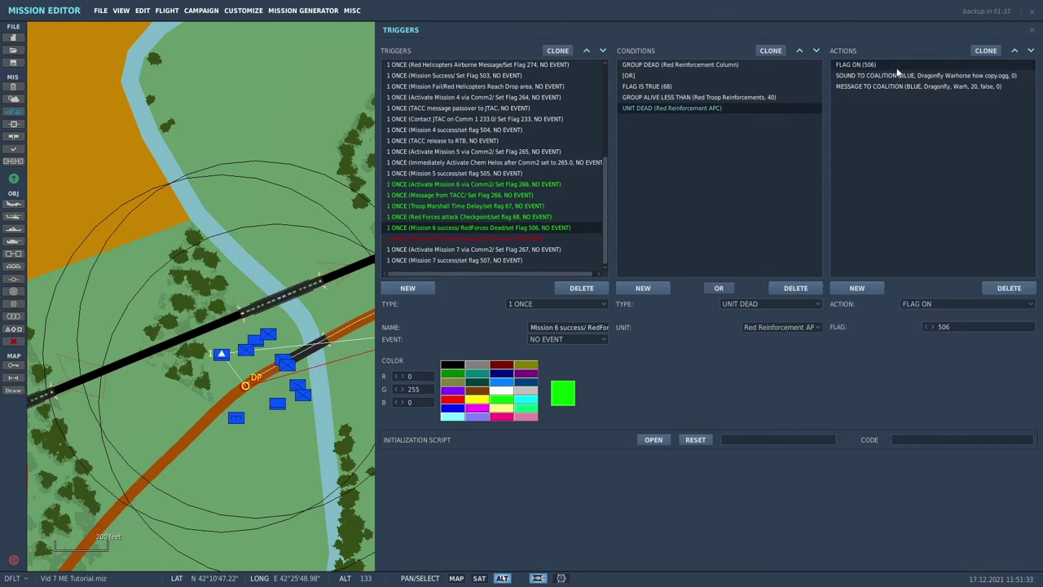
left_click(950, 87)
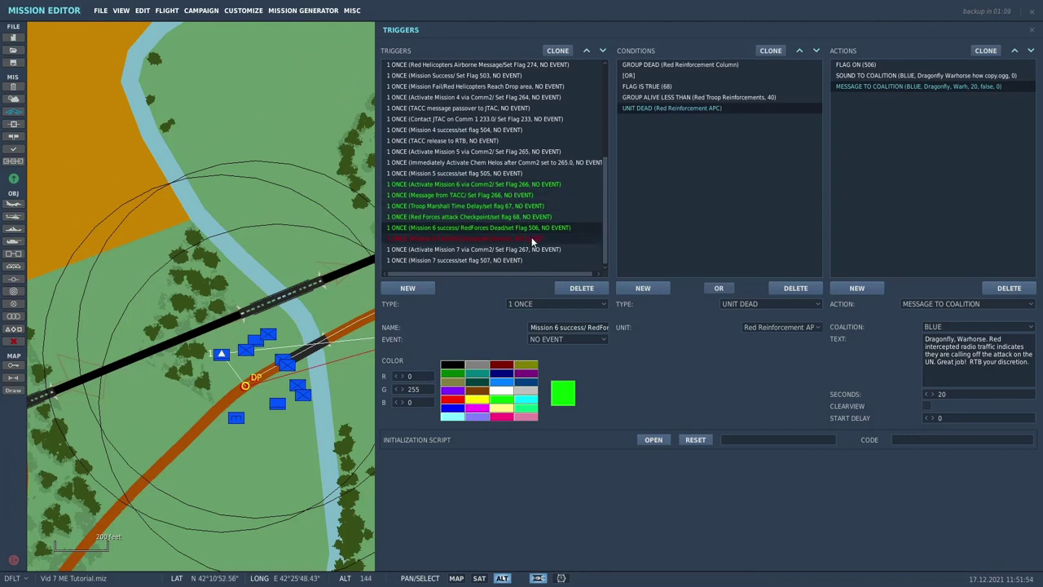
Review the Mission 6 Fail trigger's UN CHECKPOINT group-alive condition and its sound and message actions to the blue coalition
left_click(531, 236)
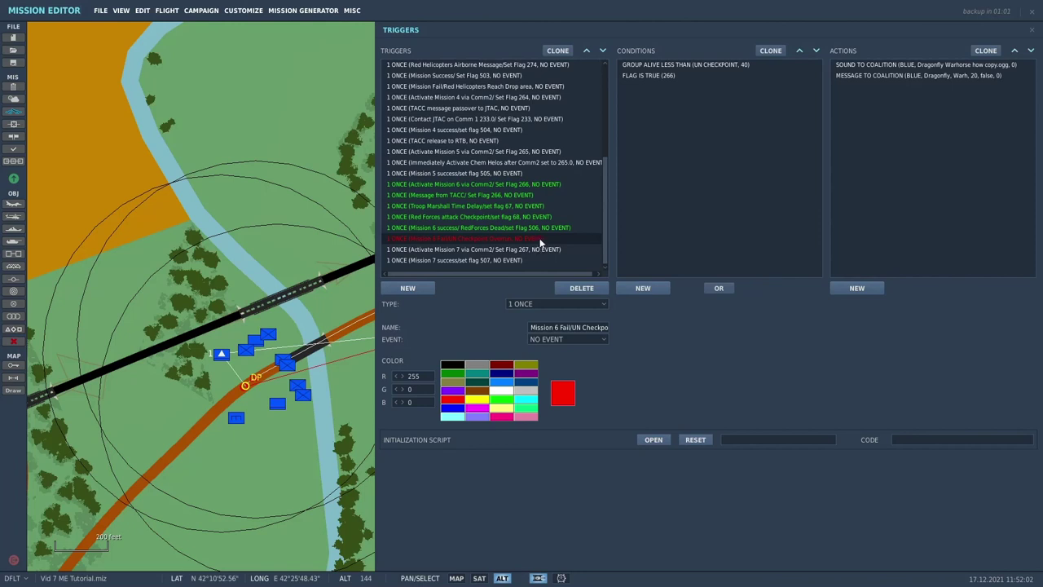
left_click(700, 64)
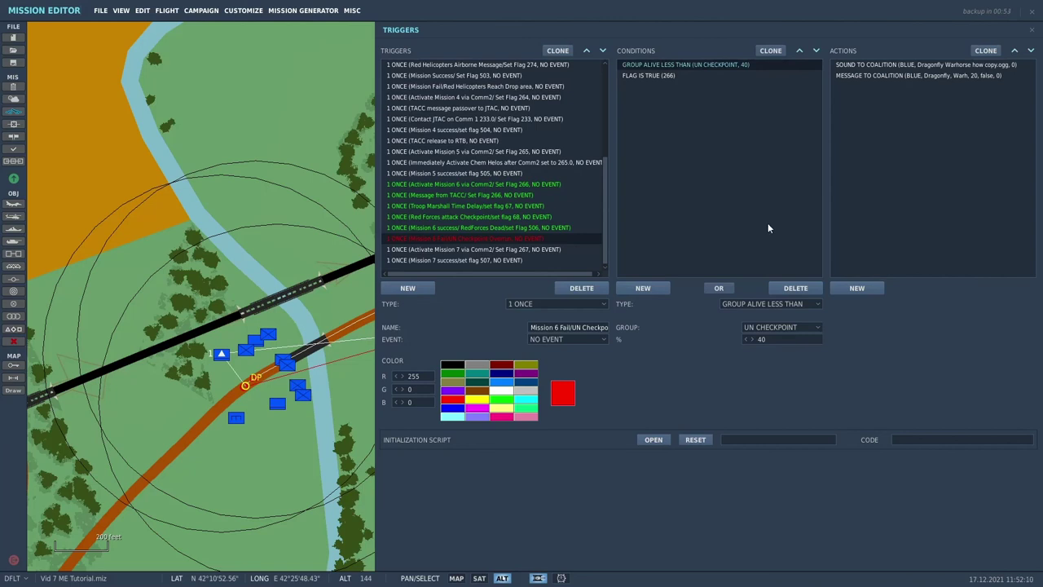
left_click(818, 305)
left_click(819, 306)
left_click(817, 326)
left_click(819, 328)
left_click(949, 64)
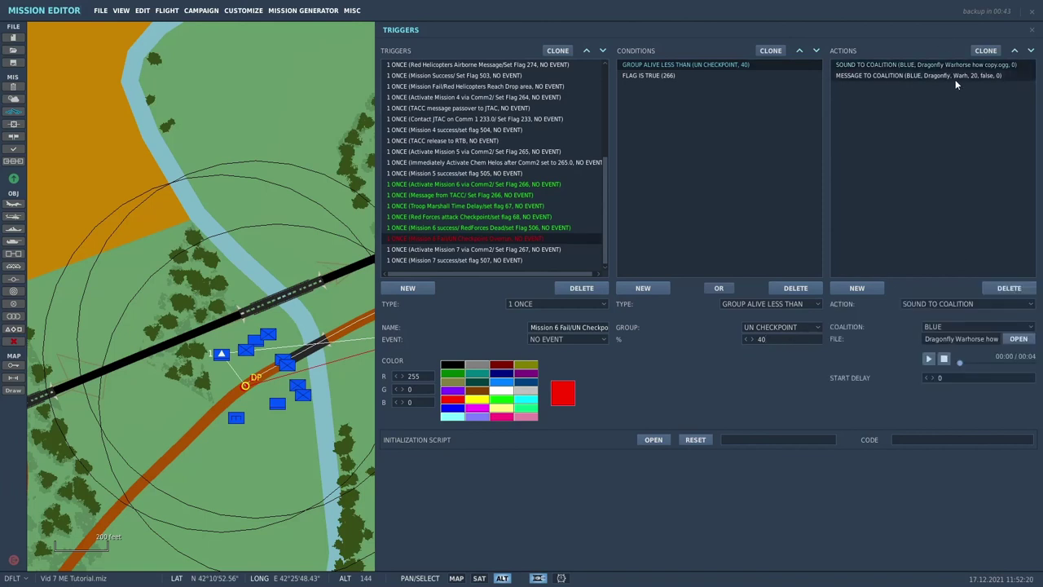
left_click(959, 75)
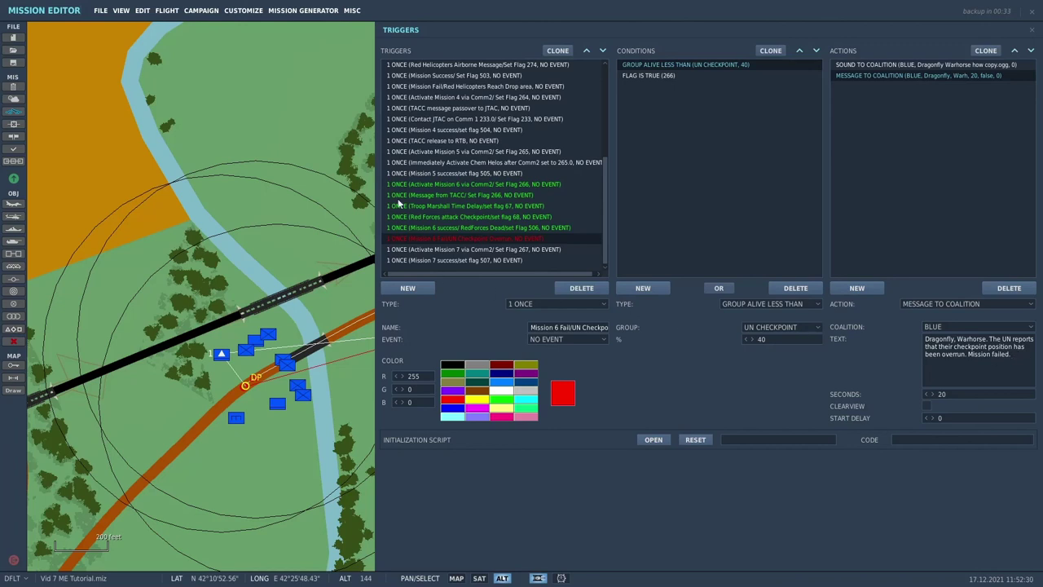
Return to the full map and examine the area between the Red Troop Deployment Zone and the Kutaisi airfield
left_click(303, 88)
scroll(831, 302, "down", 2)
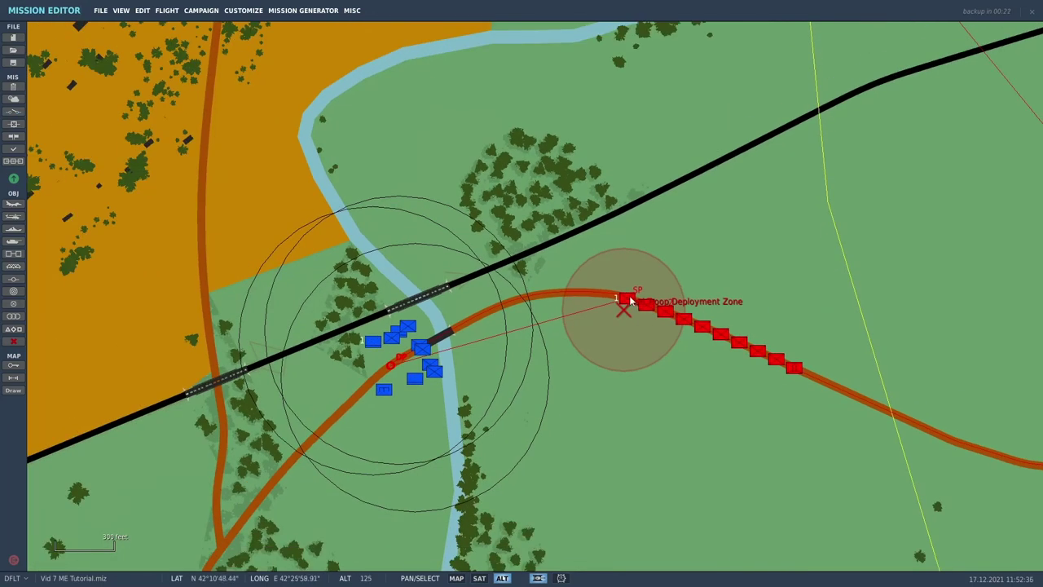
scroll(851, 263, "down", 1)
left_click_drag(853, 291, 538, 309)
scroll(545, 300, "down", 5)
scroll(535, 338, "down", 3)
scroll(616, 351, "down", 1)
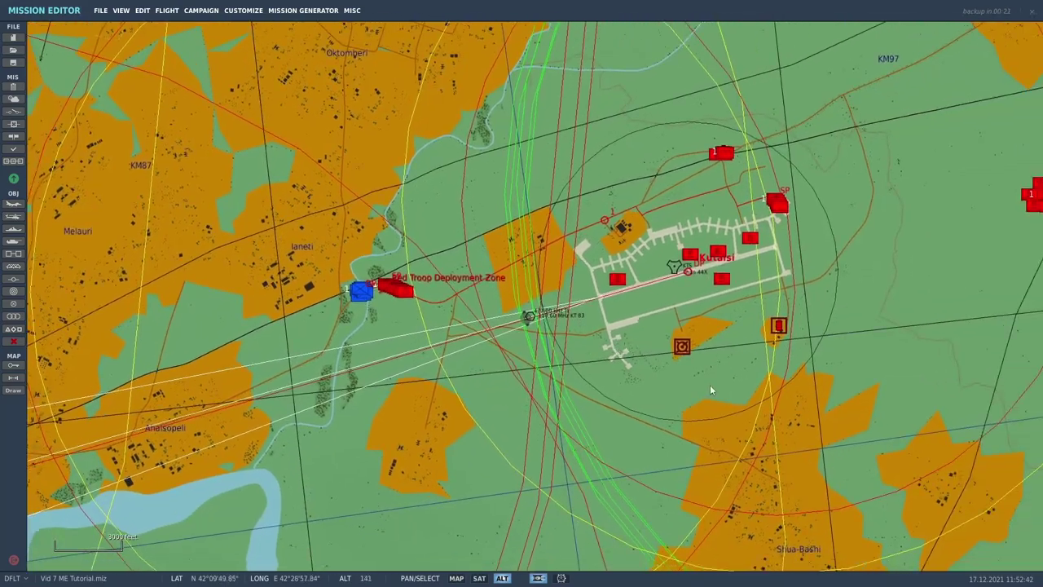
scroll(710, 385, "down", 2)
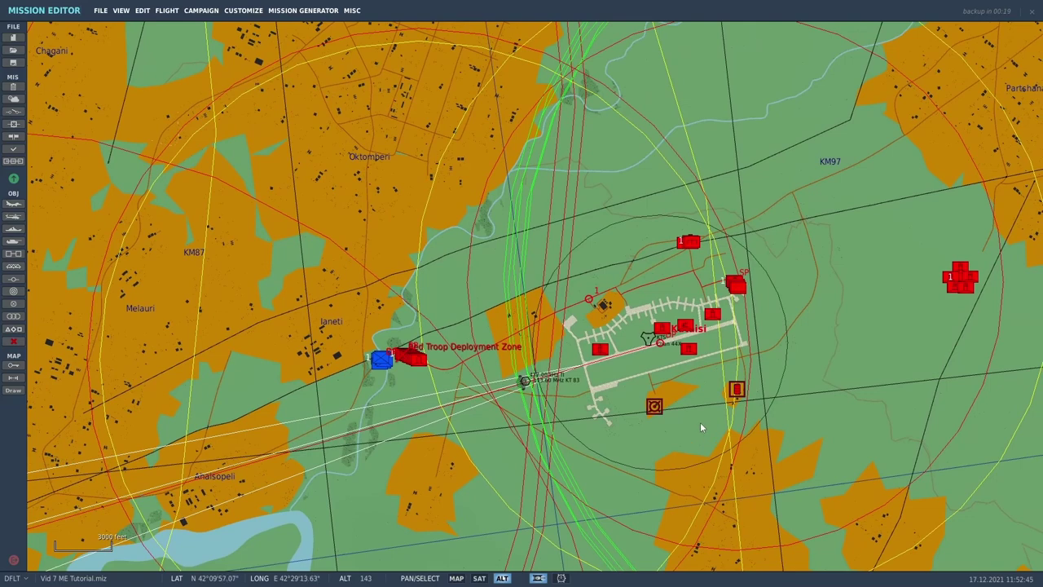
scroll(707, 411, "up", 2)
right_click_drag(833, 413, 849, 407)
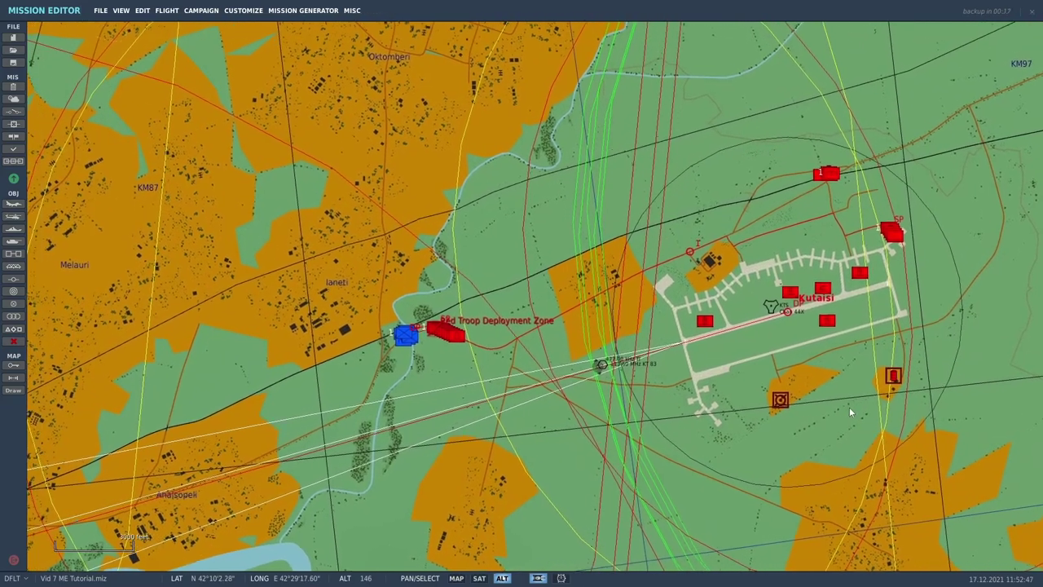